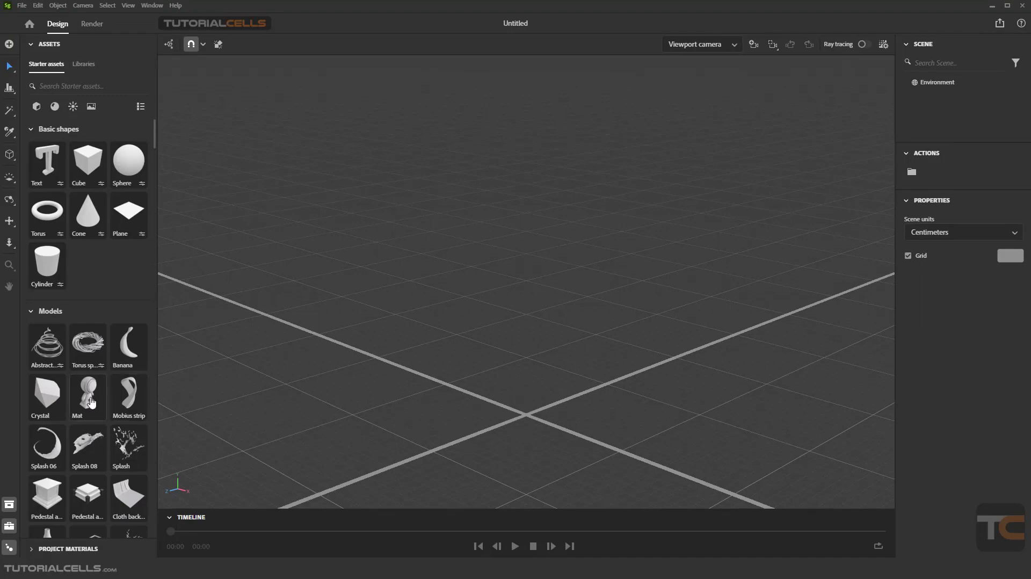
# Step: Add the Mat model at the grid origin, and place a Cube and a Sphere spaced apart behind it
pyautogui.moveTo(92, 401); pyautogui.dragTo(527, 416)
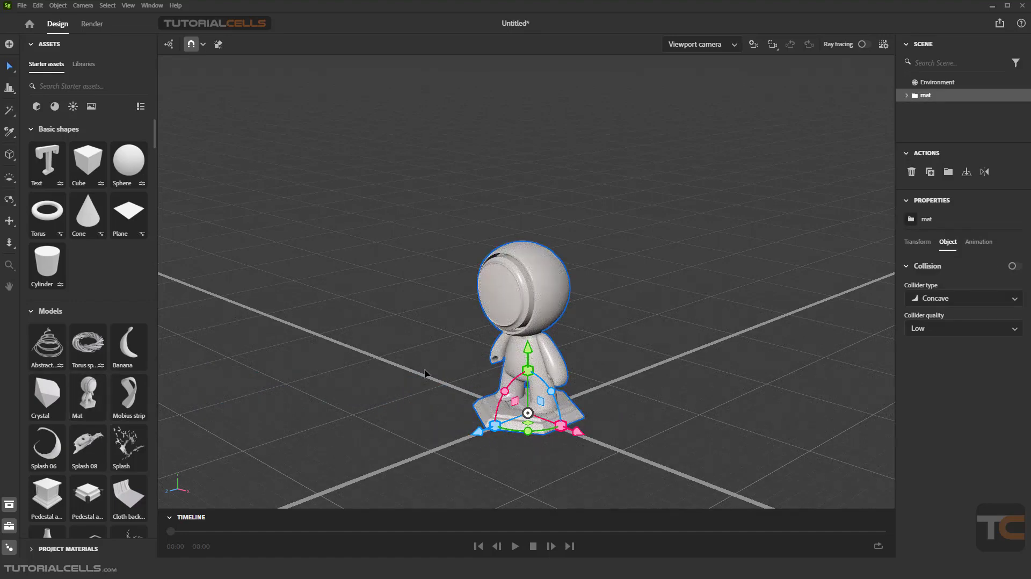
pyautogui.moveTo(460, 369); pyautogui.dragTo(516, 317, button='right')
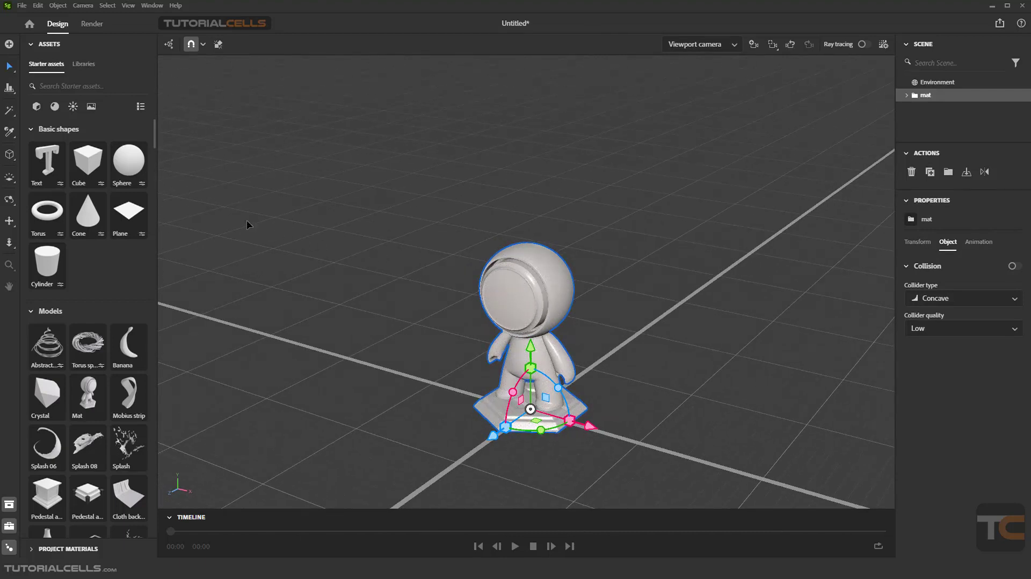
pyautogui.moveTo(88, 161); pyautogui.dragTo(279, 147)
pyautogui.moveTo(129, 160); pyautogui.dragTo(835, 145)
pyautogui.moveTo(731, 200); pyautogui.dragTo(525, 179, button='right')
# Step: Zoom in and out on the scene to examine the Mat model together with the cube and sphere
pyautogui.scroll(2, 535, 309)
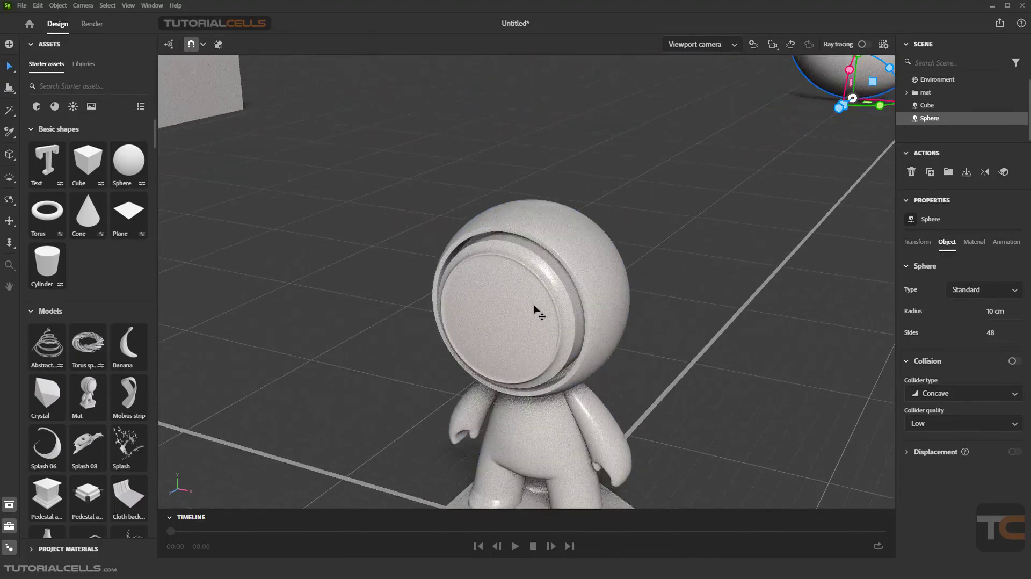
pyautogui.scroll(-6, 536, 311)
pyautogui.scroll(3, 290, 130)
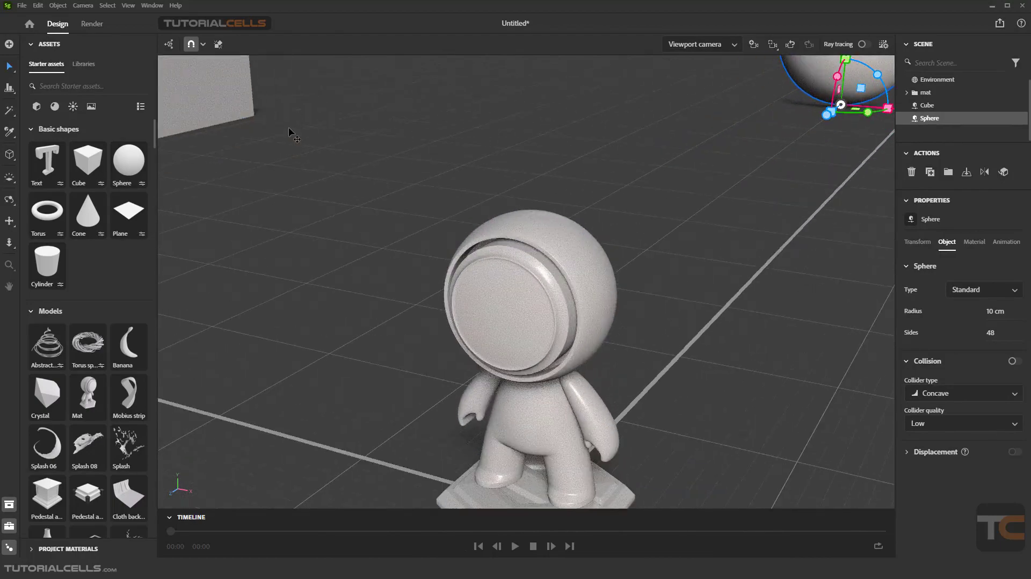
pyautogui.scroll(-3, 316, 150)
pyautogui.scroll(5, 456, 252)
pyautogui.scroll(-5, 514, 297)
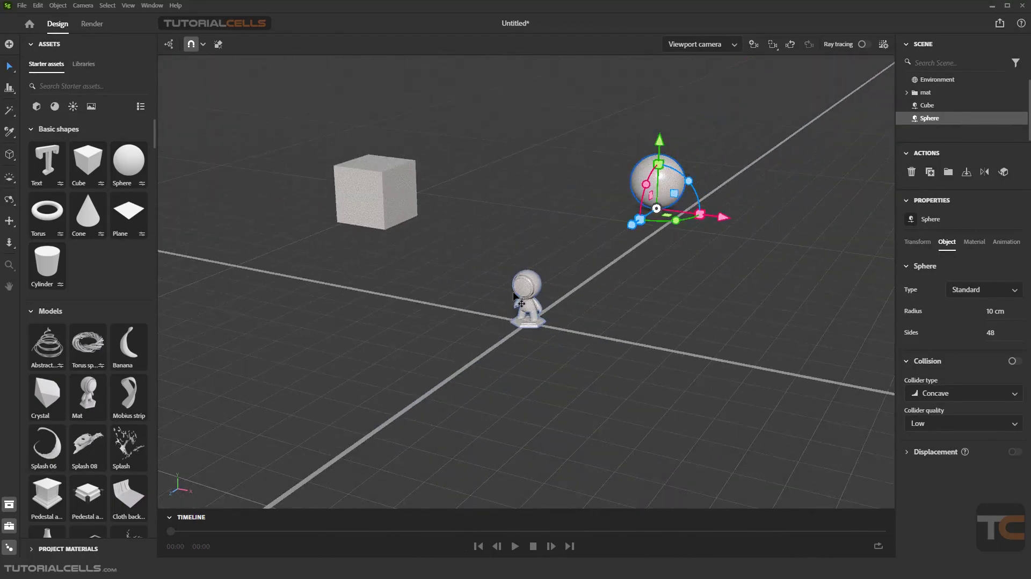
pyautogui.scroll(4, 514, 297)
pyautogui.scroll(-3, 514, 297)
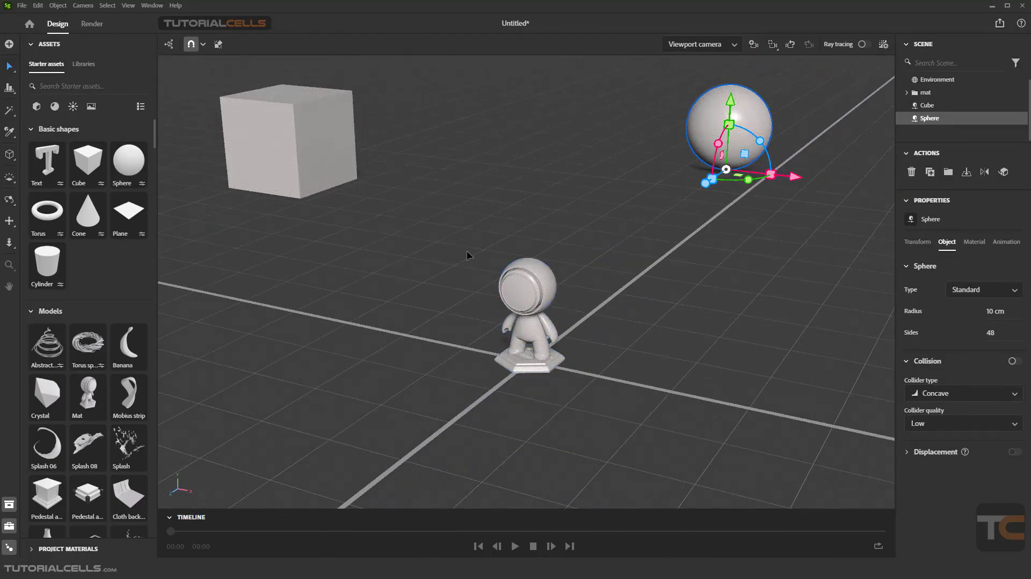
pyautogui.scroll(2, 466, 254)
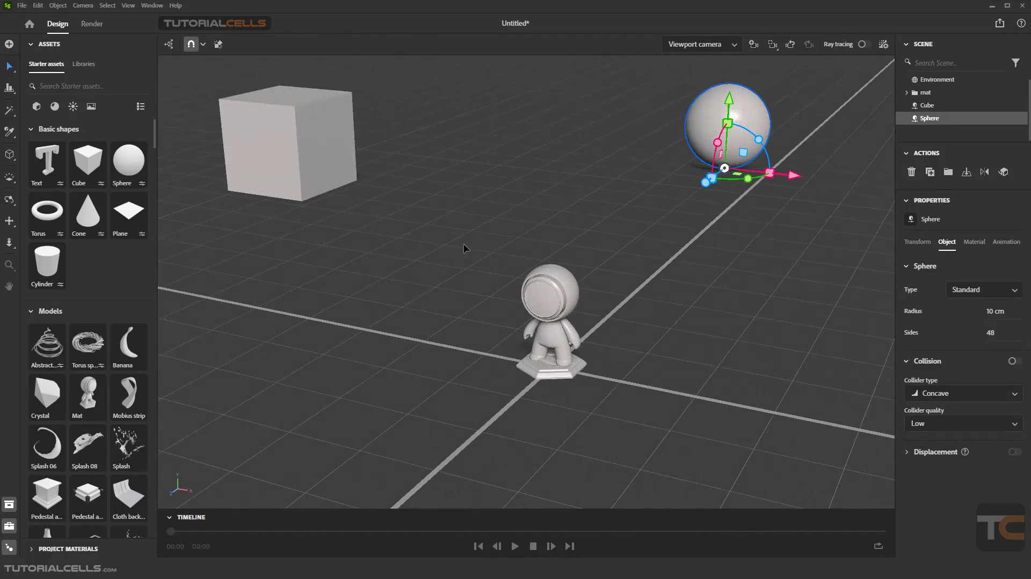
# Step: Select the cube and examine it close up from a slightly different angle
pyautogui.moveTo(464, 245); pyautogui.dragTo(708, 284, button='middle')
pyautogui.moveTo(445, 170); pyautogui.dragTo(508, 272, button='middle')
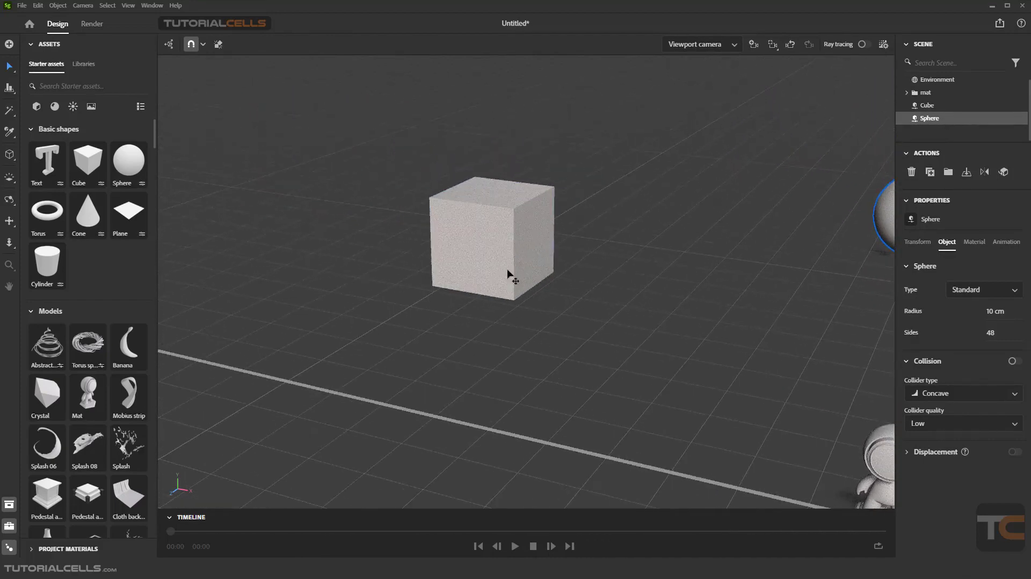
pyautogui.scroll(5, 508, 275)
pyautogui.click(479, 227)
pyautogui.moveTo(468, 227); pyautogui.dragTo(516, 297, button='middle')
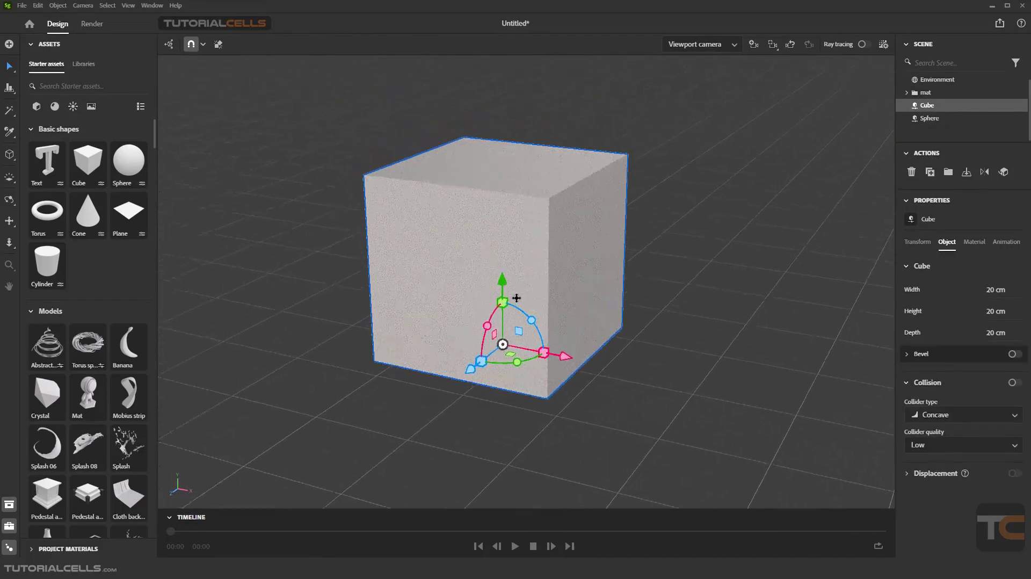
pyautogui.scroll(2, 488, 249)
pyautogui.scroll(-4, 488, 249)
pyautogui.scroll(2, 488, 248)
pyautogui.scroll(1, 504, 243)
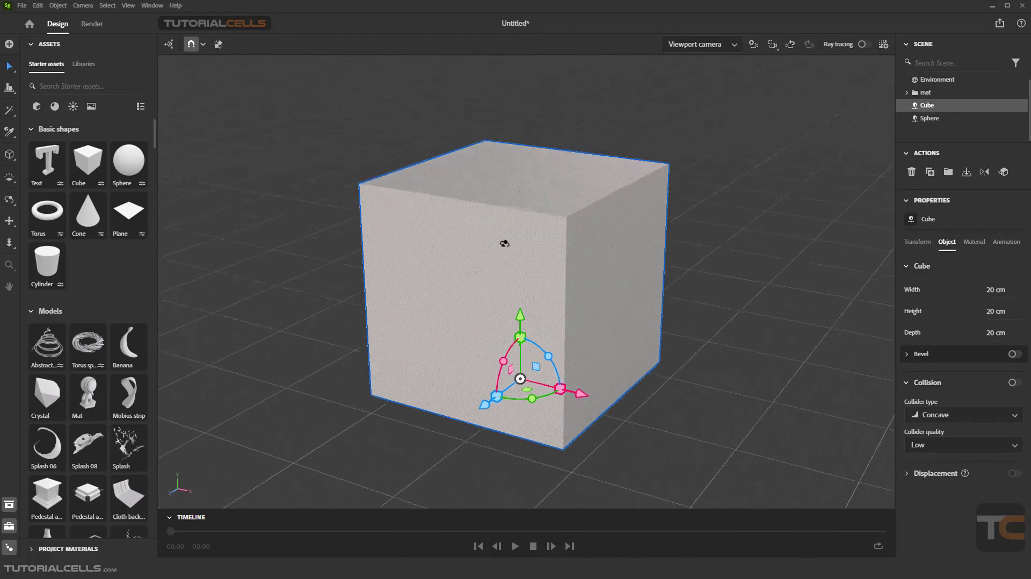
pyautogui.moveTo(505, 243)
pyautogui.mouseDown(button='right')
pyautogui.moveTo(446, 242)
pyautogui.moveTo(491, 248)
pyautogui.mouseUp(button='right')
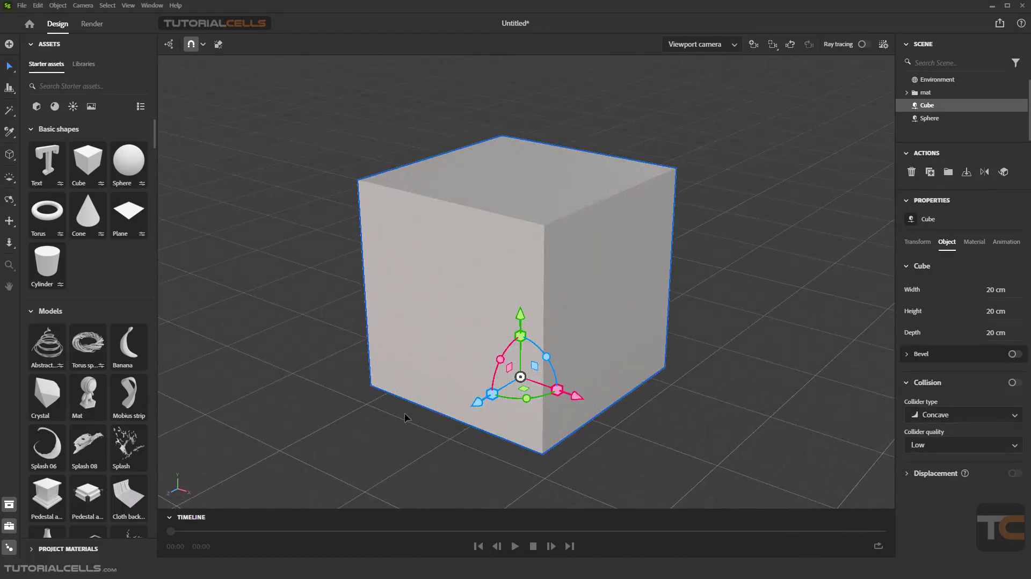
# Step: Select the sphere and examine it close up from different distances and angles
pyautogui.scroll(-5, 437, 356)
pyautogui.scroll(3, 595, 305)
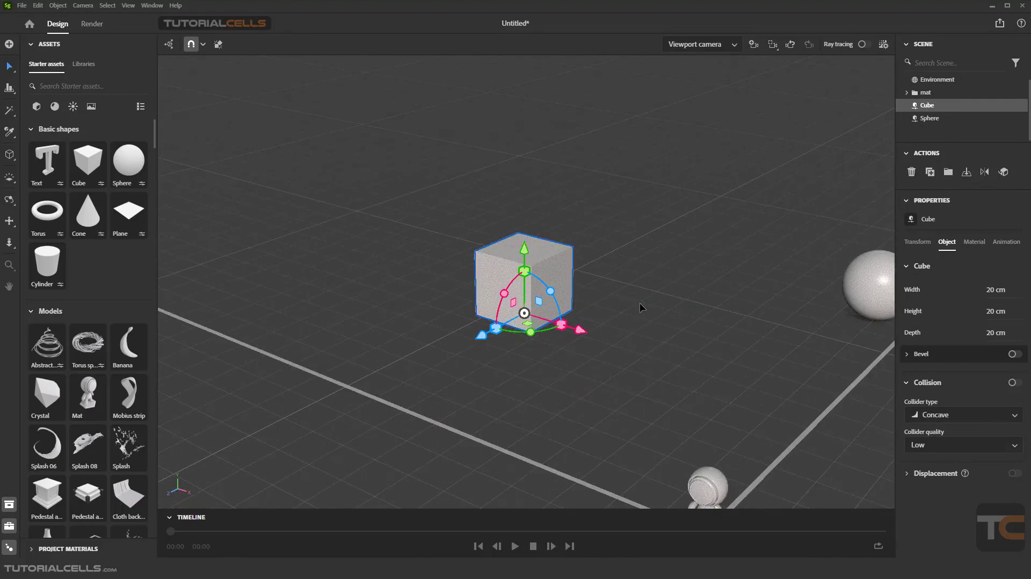
pyautogui.moveTo(688, 330); pyautogui.dragTo(654, 329, button='right')
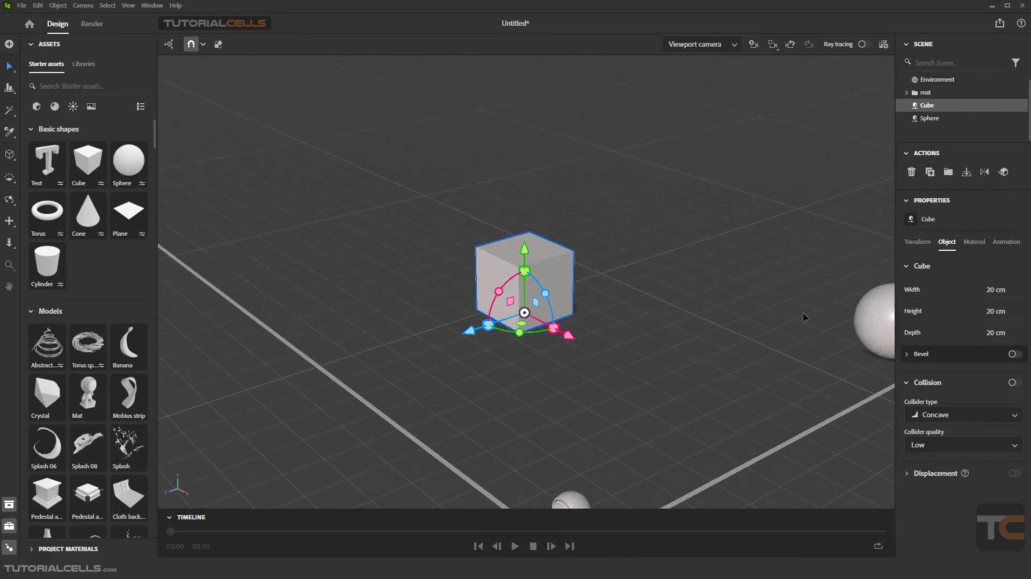
pyautogui.click(869, 321)
pyautogui.moveTo(827, 320)
pyautogui.mouseDown(button='right')
pyautogui.moveTo(800, 320)
pyautogui.moveTo(809, 318)
pyautogui.mouseUp(button='right')
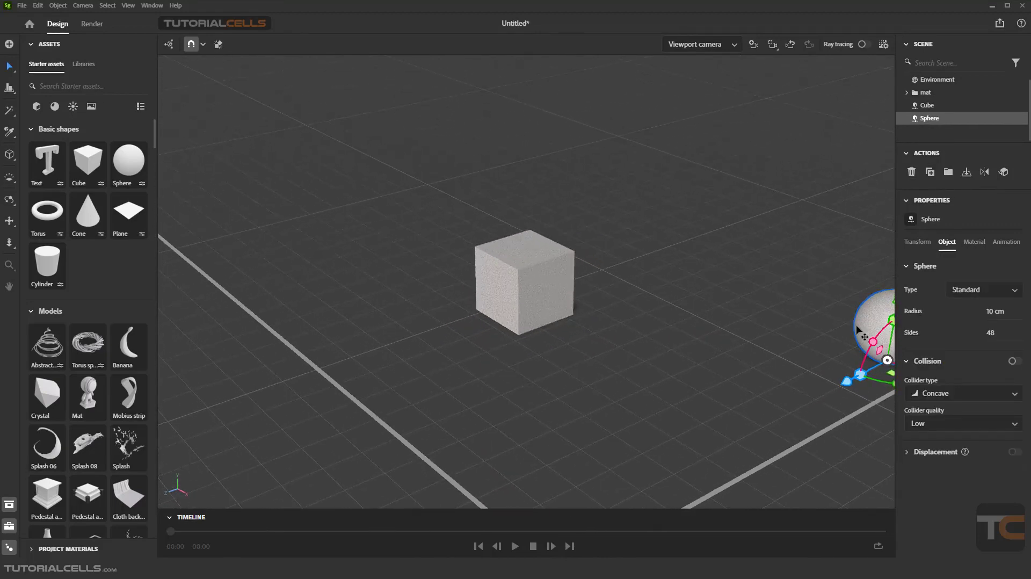
pyautogui.moveTo(807, 318); pyautogui.dragTo(530, 302, button='middle')
pyautogui.scroll(5, 489, 305)
pyautogui.scroll(2, 532, 304)
pyautogui.scroll(-4, 532, 302)
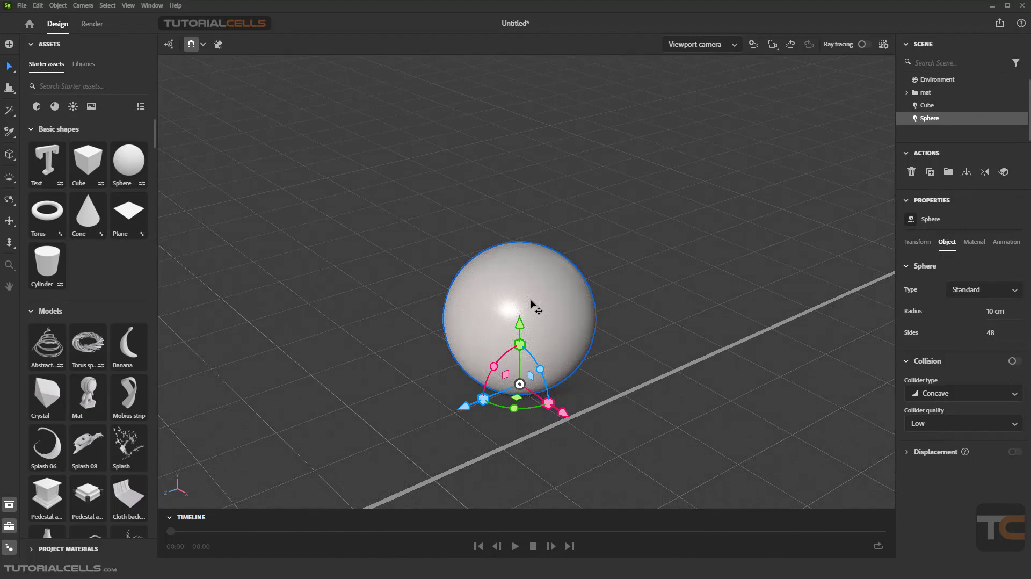
pyautogui.scroll(4, 524, 304)
pyautogui.moveTo(523, 304); pyautogui.dragTo(555, 290, button='right')
pyautogui.scroll(-5, 557, 299)
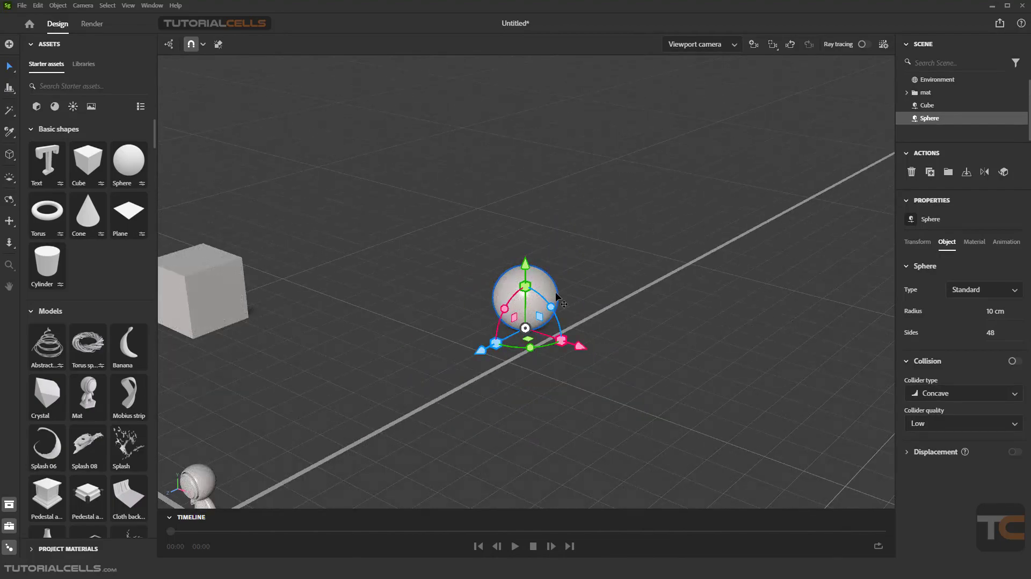
# Step: Move the sphere forward along its Z axis, closer to the Mat model
pyautogui.moveTo(498, 301); pyautogui.dragTo(735, 219, button='middle')
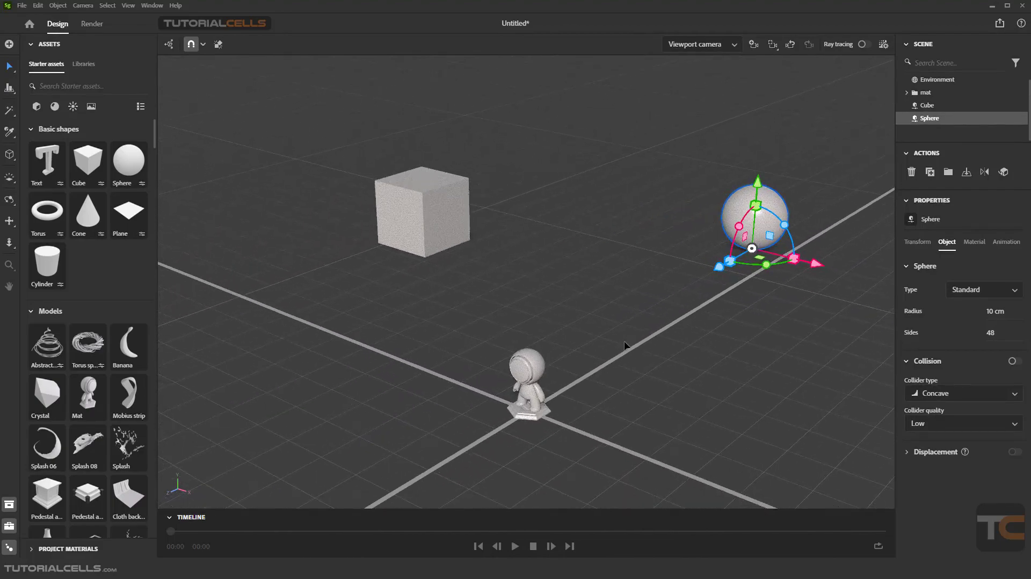
pyautogui.moveTo(624, 341); pyautogui.dragTo(621, 340, button='middle')
pyautogui.moveTo(717, 268); pyautogui.dragTo(577, 342)
# Step: Move the cube forward along its Z axis, closer to the Mat model, and deselect it
pyautogui.click(421, 231)
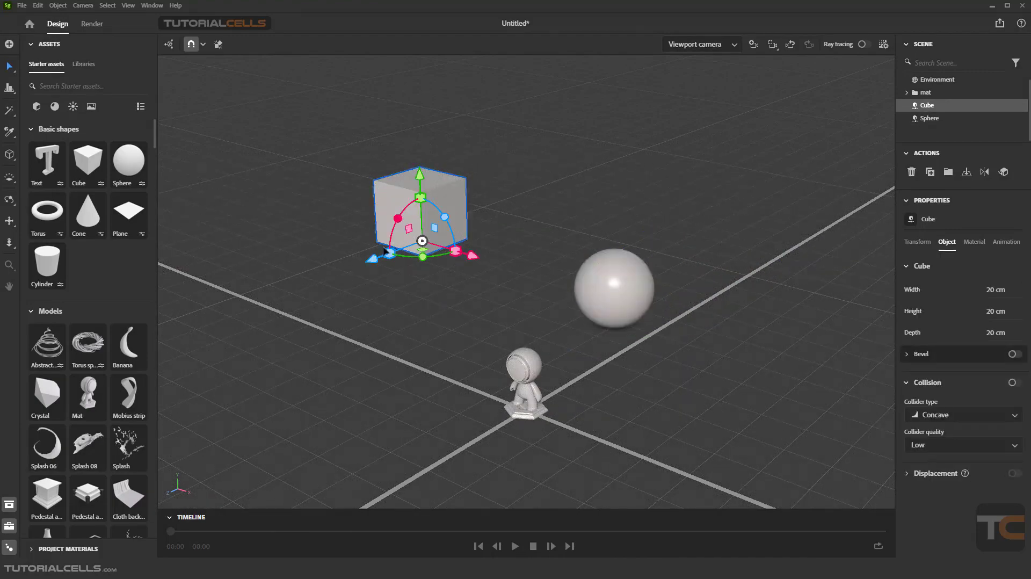
pyautogui.moveTo(370, 262); pyautogui.dragTo(287, 290)
pyautogui.moveTo(373, 288); pyautogui.dragTo(361, 324)
pyautogui.click(446, 331)
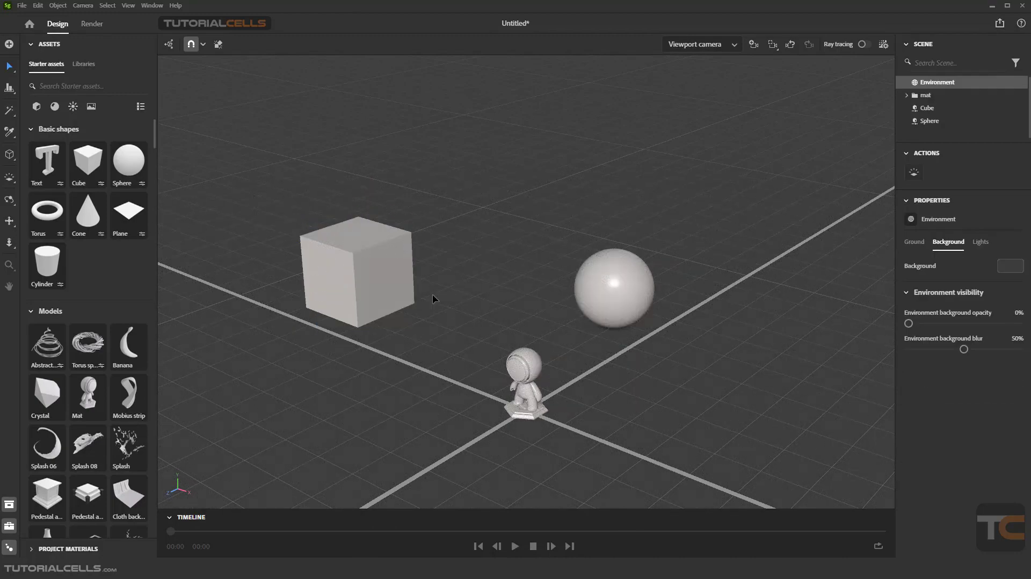
# Step: Select the Mat model with the Select tool and move it slightly off the origin to about X -1.89 cm, Z -1.04 cm
pyautogui.click(12, 74)
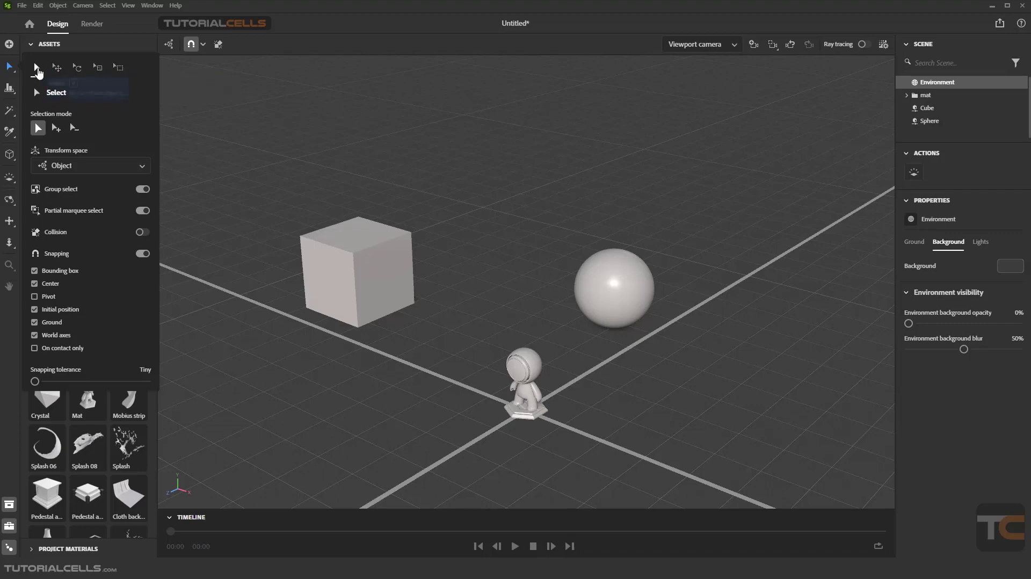
pyautogui.click(527, 400)
pyautogui.scroll(3, 527, 400)
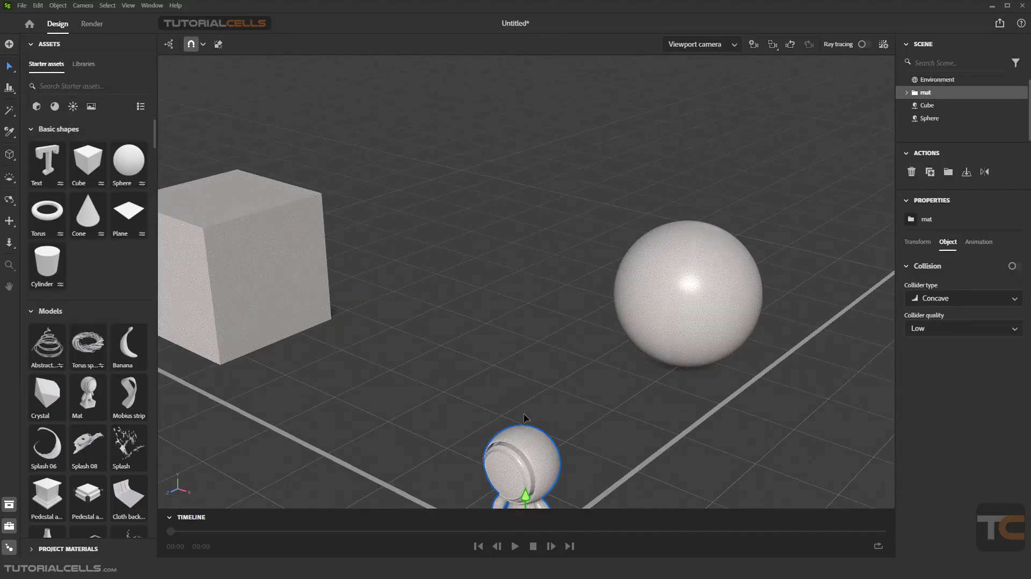
pyautogui.moveTo(523, 413); pyautogui.dragTo(529, 236, button='middle')
pyautogui.scroll(1, 531, 261)
pyautogui.scroll(1, 531, 310)
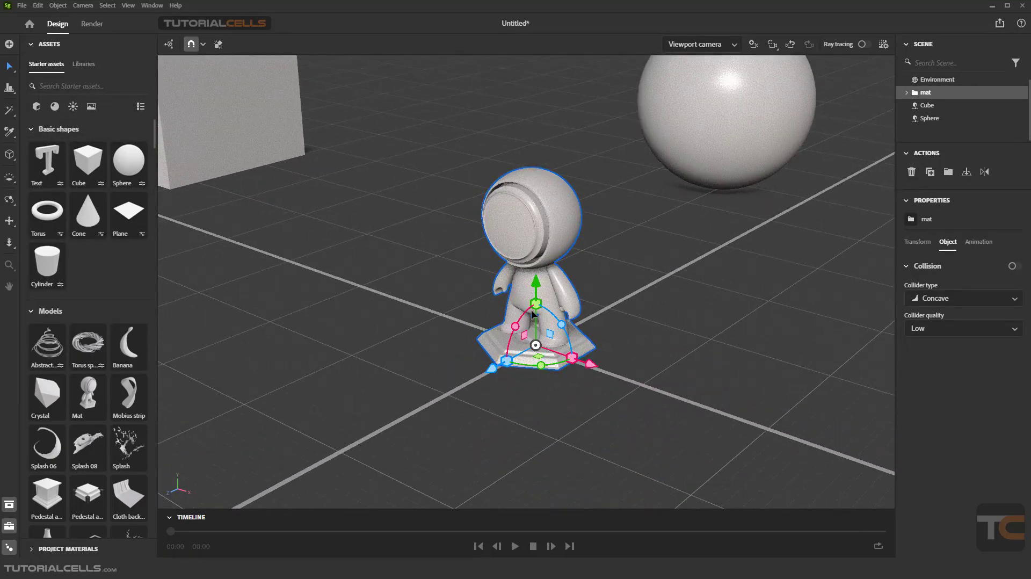
pyautogui.scroll(1, 532, 314)
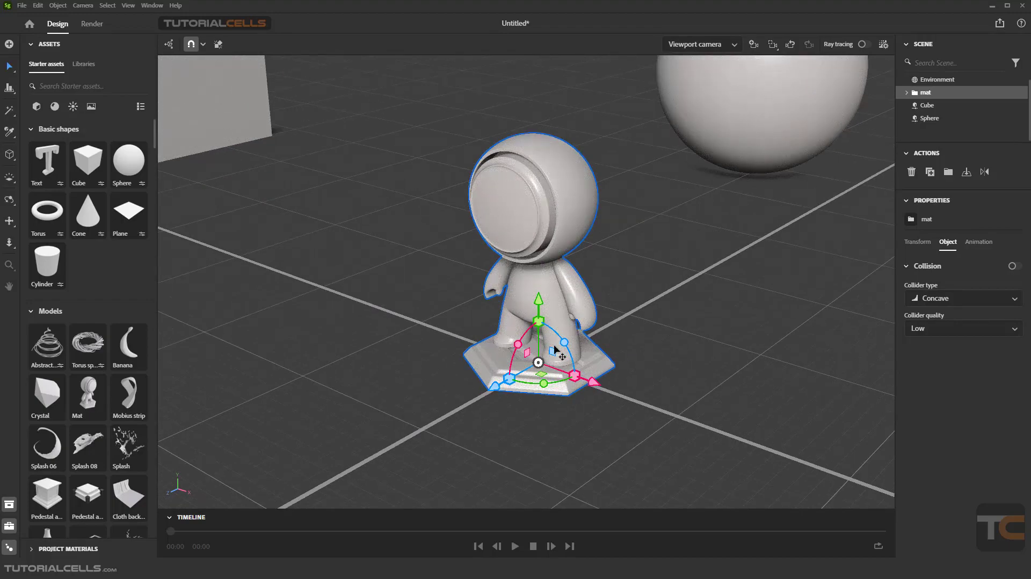
pyautogui.moveTo(591, 383); pyautogui.dragTo(581, 379)
pyautogui.moveTo(523, 357)
pyautogui.mouseDown()
pyautogui.moveTo(524, 312)
pyautogui.moveTo(522, 326)
pyautogui.moveTo(462, 361)
pyautogui.moveTo(527, 353)
pyautogui.mouseUp()
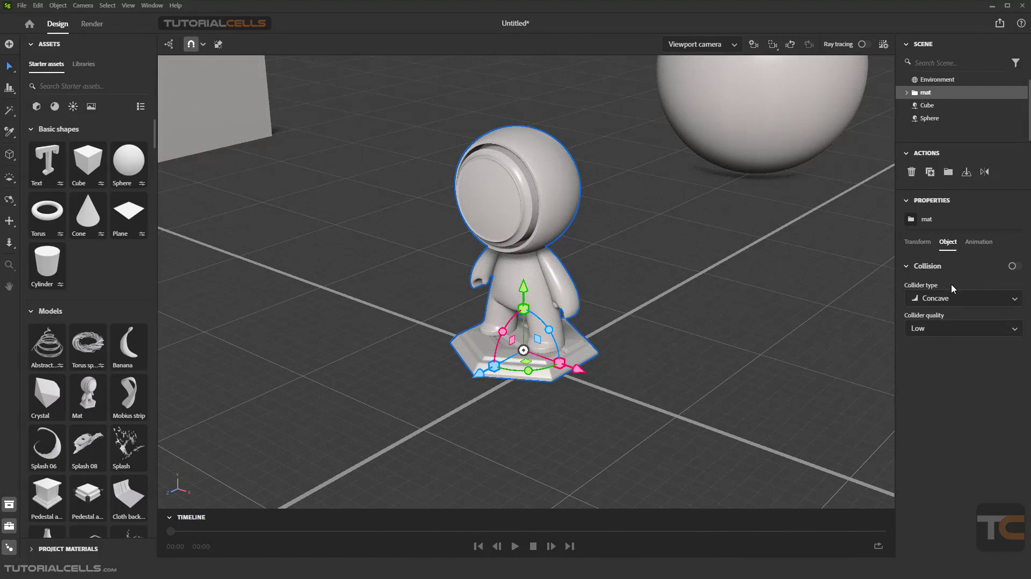
# Step: Open the Mat model's animation properties and go through the animation presets introduction to its end
pyautogui.click(975, 242)
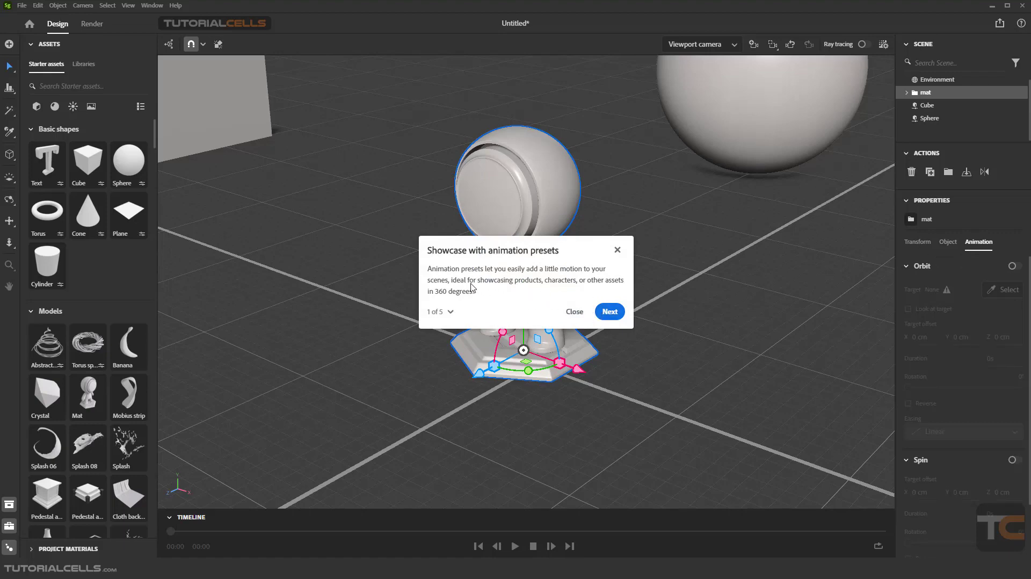
pyautogui.click(610, 312)
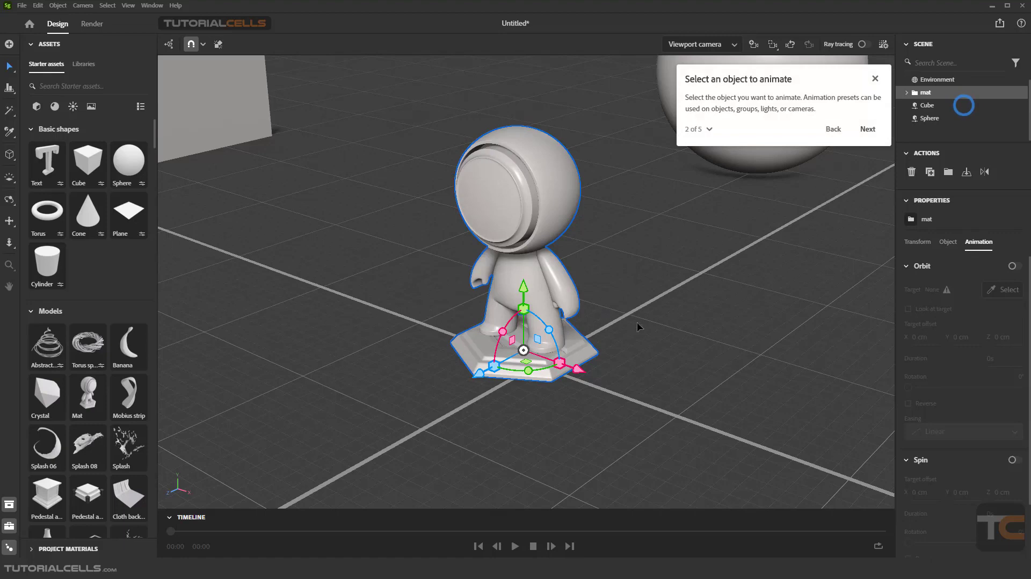
pyautogui.click(867, 130)
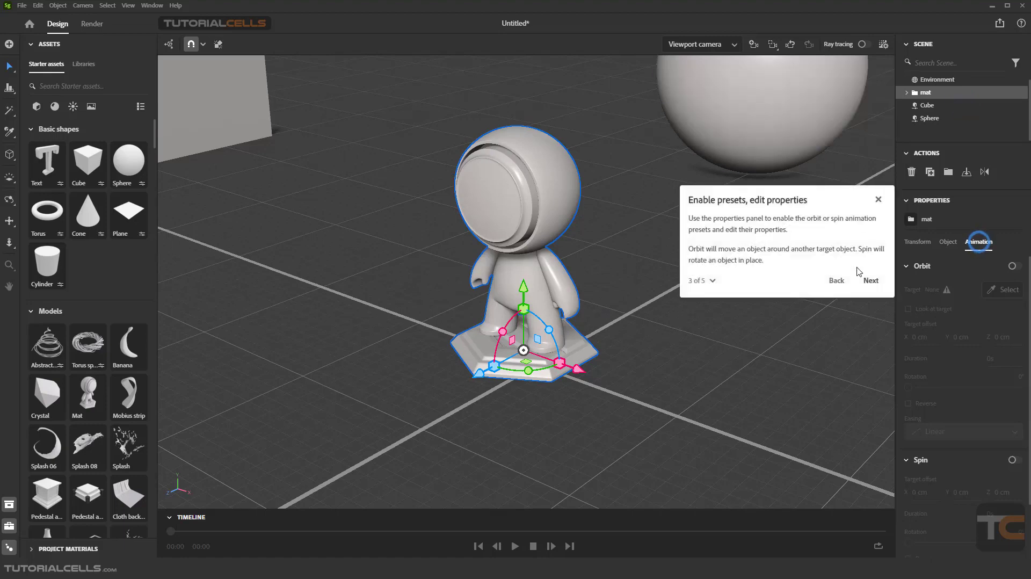
pyautogui.click(867, 287)
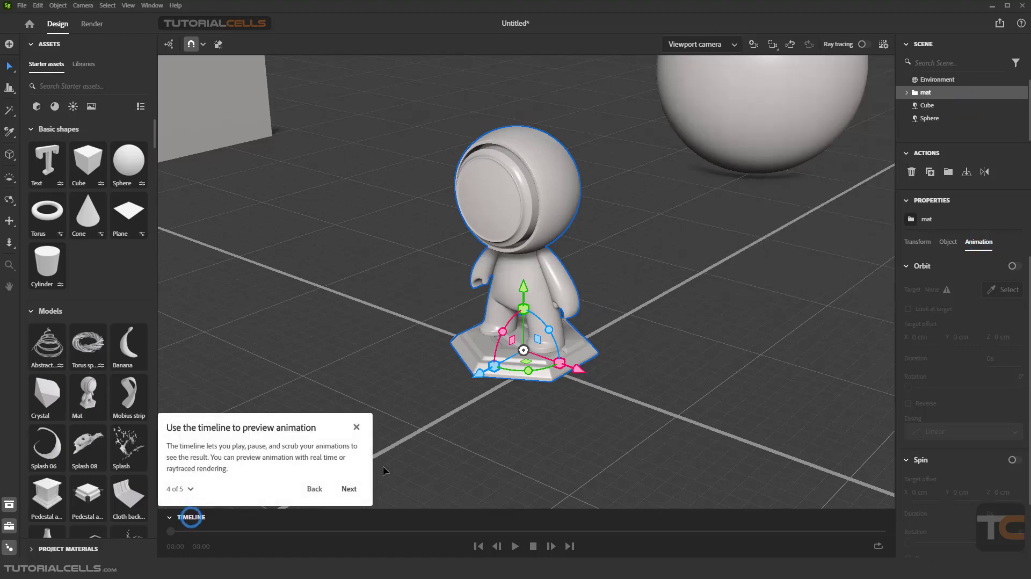
pyautogui.click(346, 491)
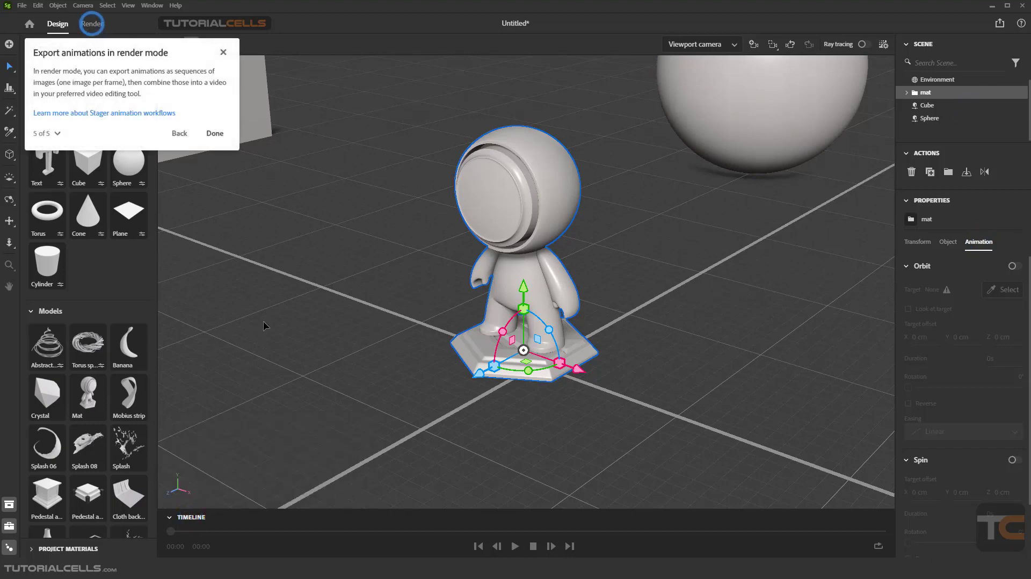
pyautogui.click(204, 132)
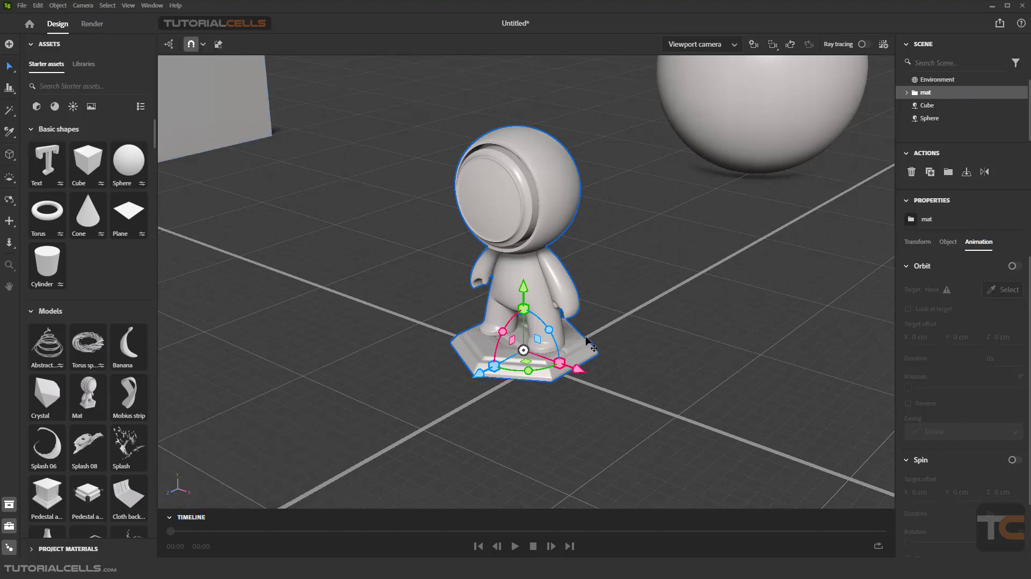
# Step: Review the Mat model's collision settings, examining the available collider type and collider quality options
pyautogui.click(941, 244)
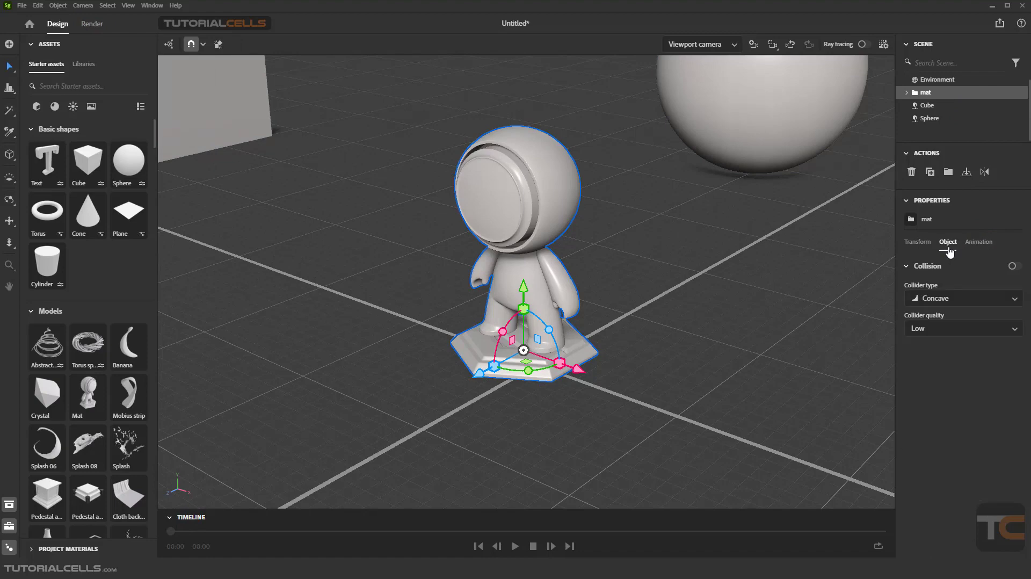
pyautogui.click(948, 298)
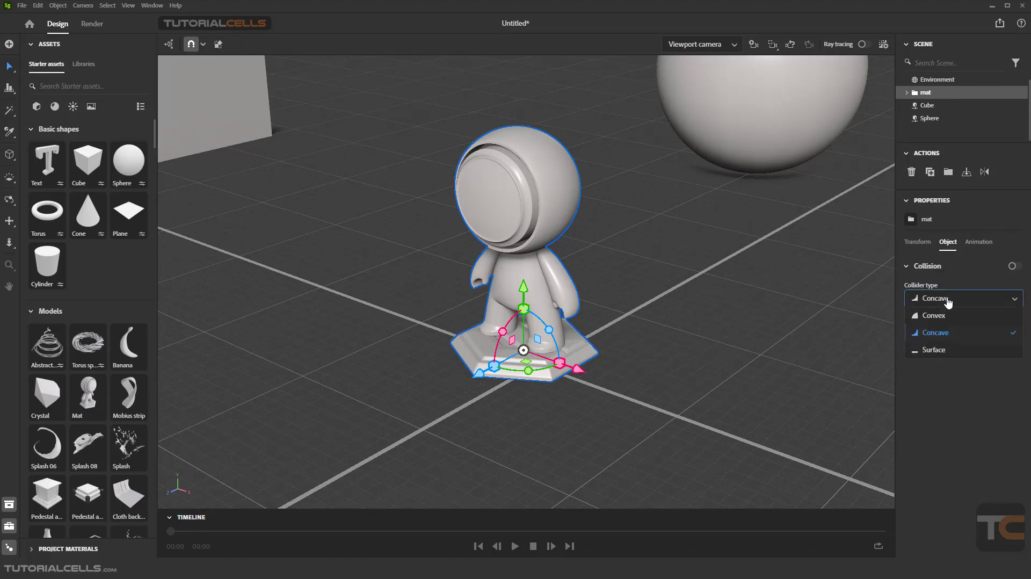
pyautogui.click(949, 300)
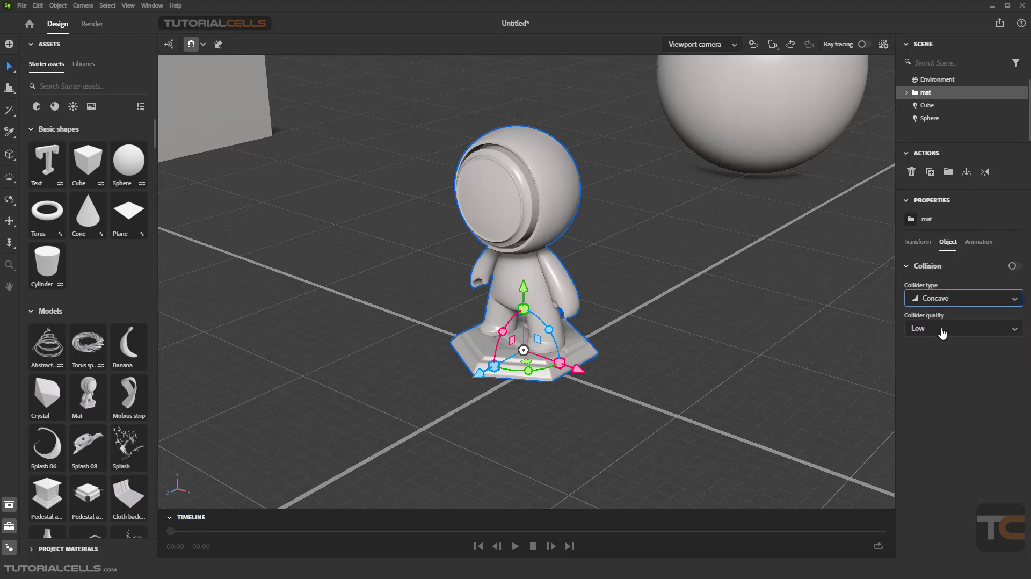
pyautogui.click(942, 328)
pyautogui.click(939, 339)
# Step: Show the Mat model's transform properties and move the model to about X -1.24 cm, Z -0.34 cm
pyautogui.click(923, 243)
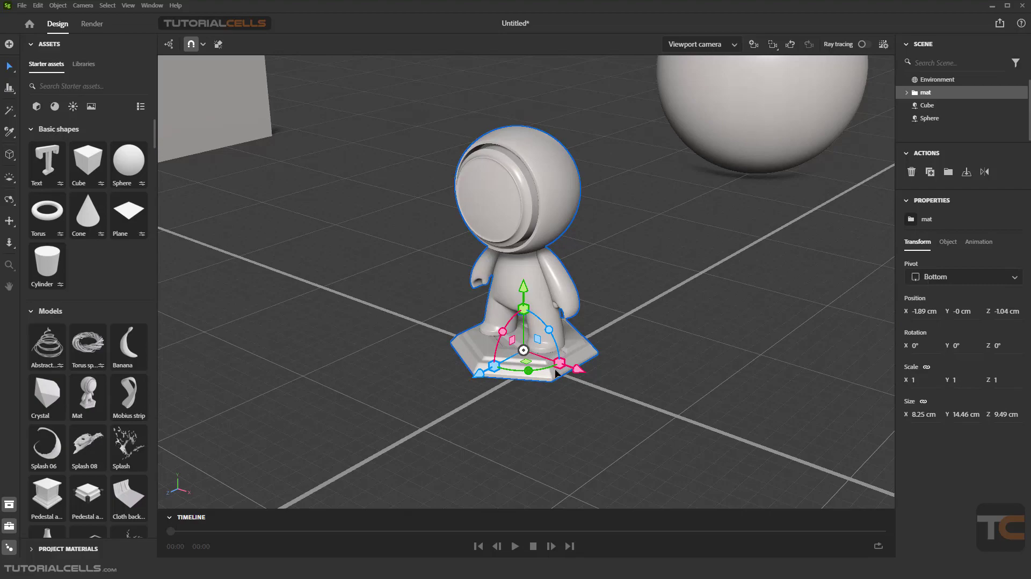
pyautogui.moveTo(556, 365)
pyautogui.mouseDown(button='right')
pyautogui.moveTo(554, 301)
pyautogui.moveTo(568, 362)
pyautogui.mouseUp(button='right')
pyautogui.moveTo(523, 353)
pyautogui.mouseDown()
pyautogui.moveTo(436, 313)
pyautogui.moveTo(446, 344)
pyautogui.moveTo(514, 361)
pyautogui.mouseUp()
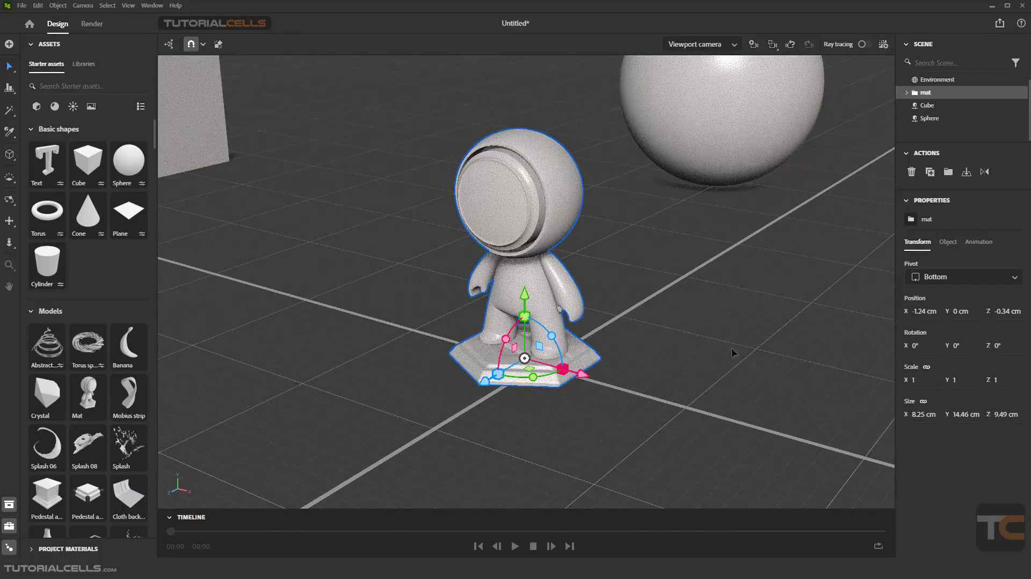
# Step: Move the Mat model with its gizmo handles to about X -2.12 cm, Z -0.24 cm and display the Select tool's options
pyautogui.moveTo(525, 302); pyautogui.dragTo(525, 276)
pyautogui.moveTo(525, 339); pyautogui.dragTo(513, 359)
pyautogui.moveTo(559, 381)
pyautogui.mouseDown(button='right')
pyautogui.moveTo(489, 340)
pyautogui.moveTo(432, 361)
pyautogui.moveTo(573, 382)
pyautogui.mouseUp(button='right')
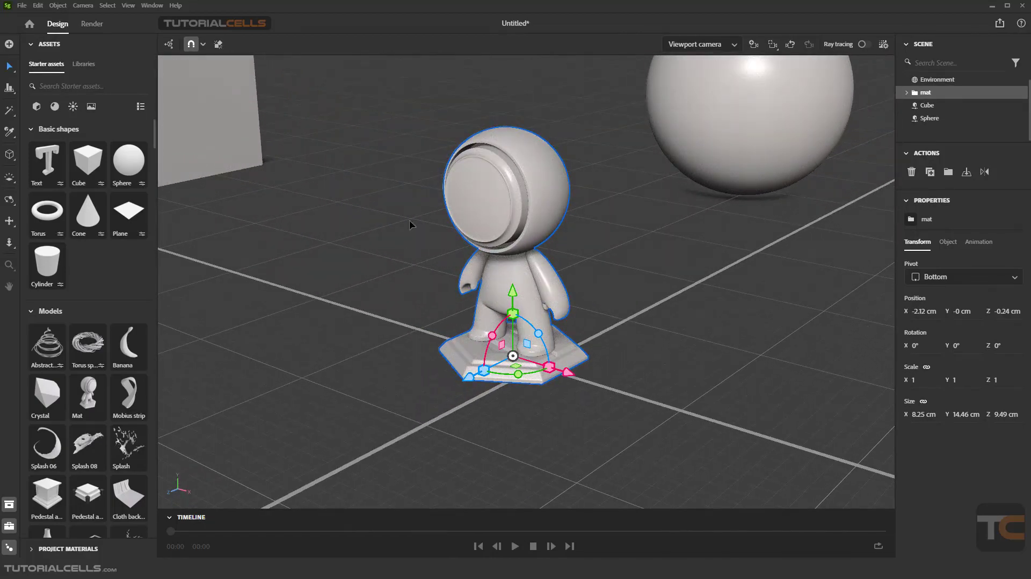
pyautogui.click(12, 67)
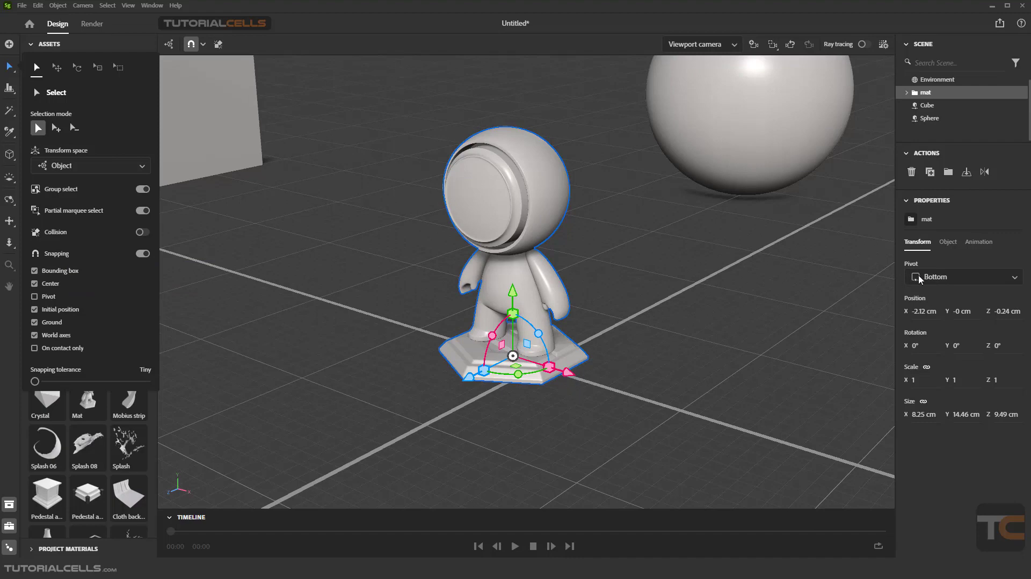
# Step: Switch the Mat model's pivot to Center and to Top, and return it to Bottom
pyautogui.click(944, 279)
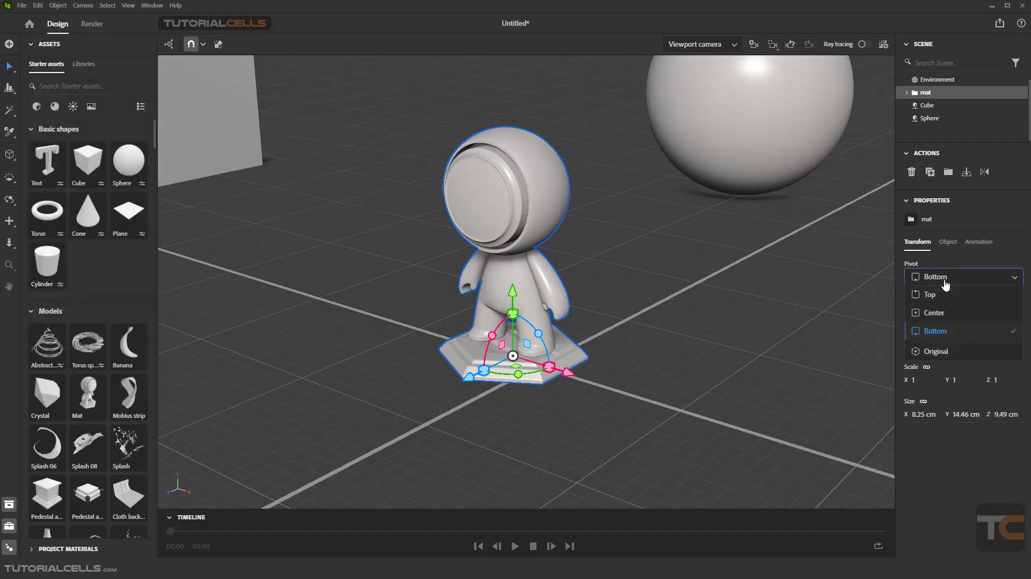
pyautogui.click(934, 313)
pyautogui.click(947, 277)
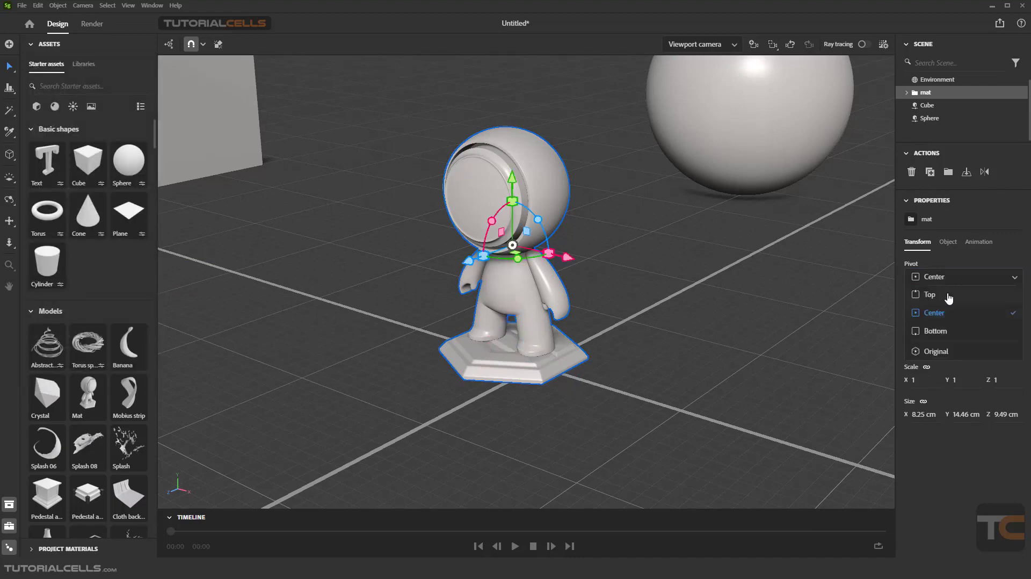
pyautogui.click(948, 295)
pyautogui.click(946, 280)
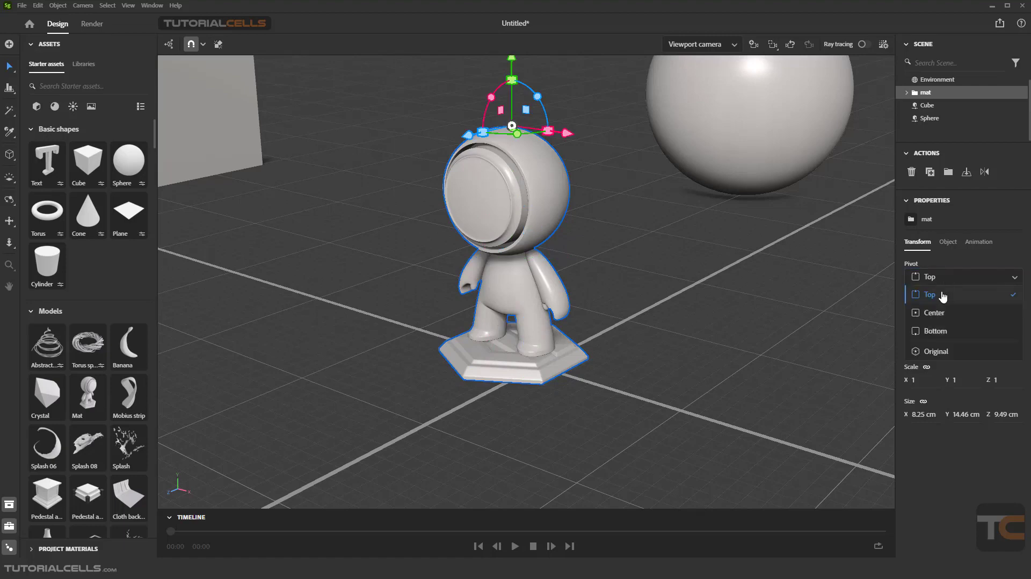
pyautogui.click(935, 331)
# Step: Move the Mat model along the X axis and across the ground plane to about X 0.53 cm, Z 0.74 cm
pyautogui.moveTo(569, 382); pyautogui.dragTo(590, 450)
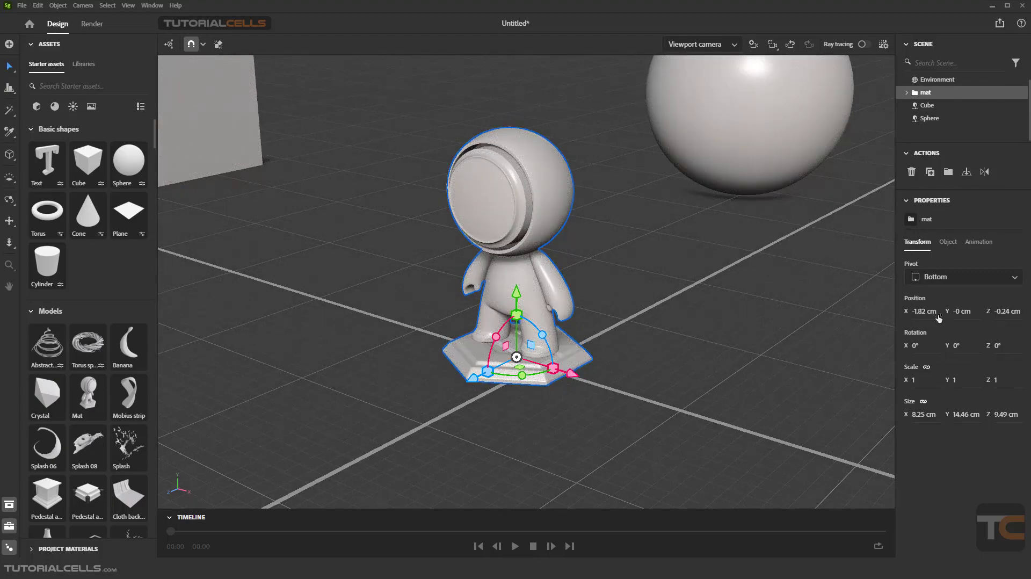
pyautogui.moveTo(572, 374); pyautogui.dragTo(577, 376)
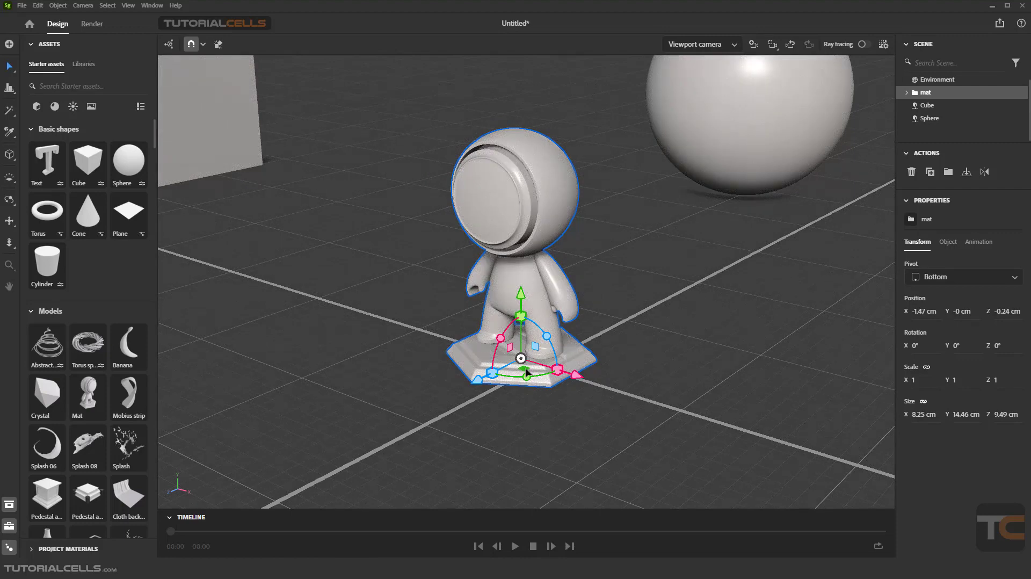
pyautogui.moveTo(526, 370)
pyautogui.mouseDown()
pyautogui.moveTo(478, 368)
pyautogui.moveTo(522, 357)
pyautogui.moveTo(527, 379)
pyautogui.moveTo(540, 317)
pyautogui.moveTo(525, 358)
pyautogui.mouseUp()
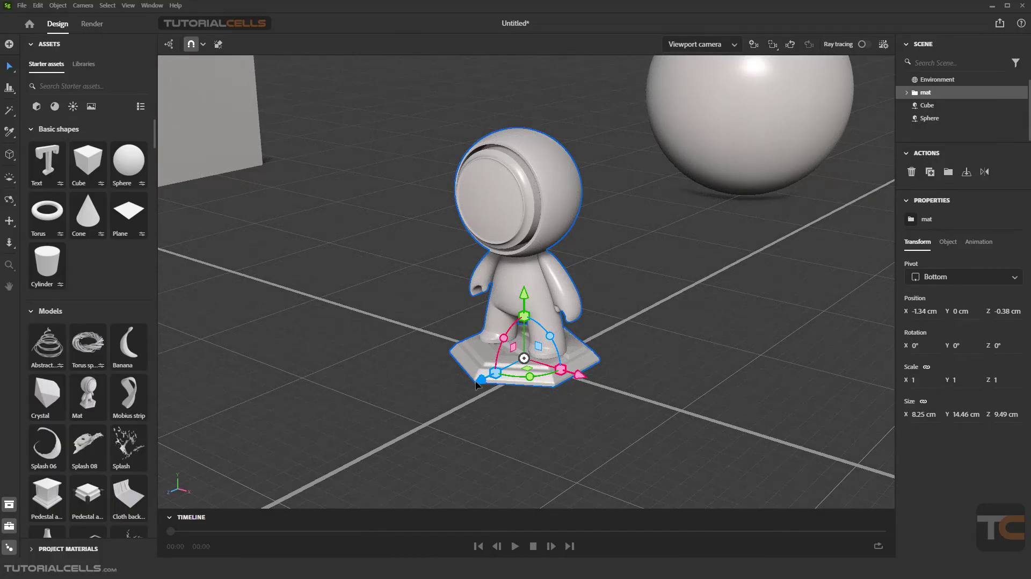
pyautogui.moveTo(529, 370); pyautogui.dragTo(541, 387)
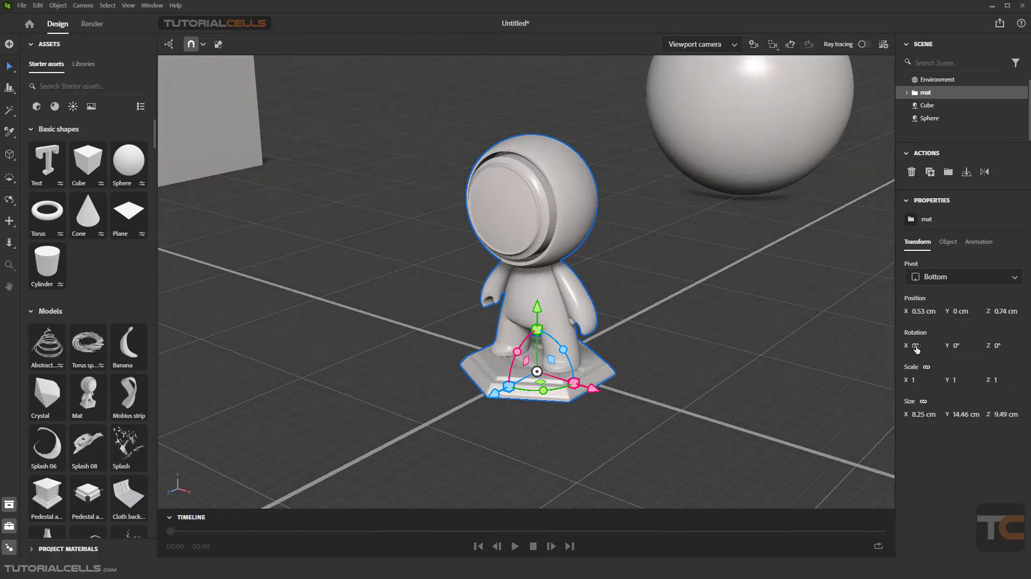
# Step: Rotate the Mat model about Z to roughly -13.2°, and reset its Z rotation to 0°
pyautogui.moveTo(561, 346)
pyautogui.mouseDown()
pyautogui.moveTo(526, 321)
pyautogui.moveTo(575, 355)
pyautogui.mouseUp()
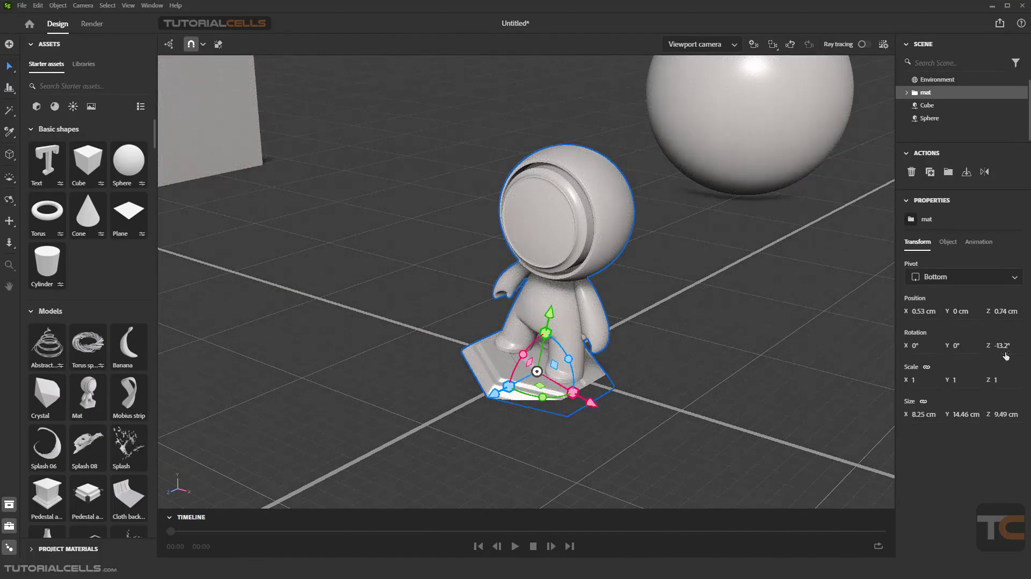
pyautogui.moveTo(1005, 349); pyautogui.dragTo(999, 349)
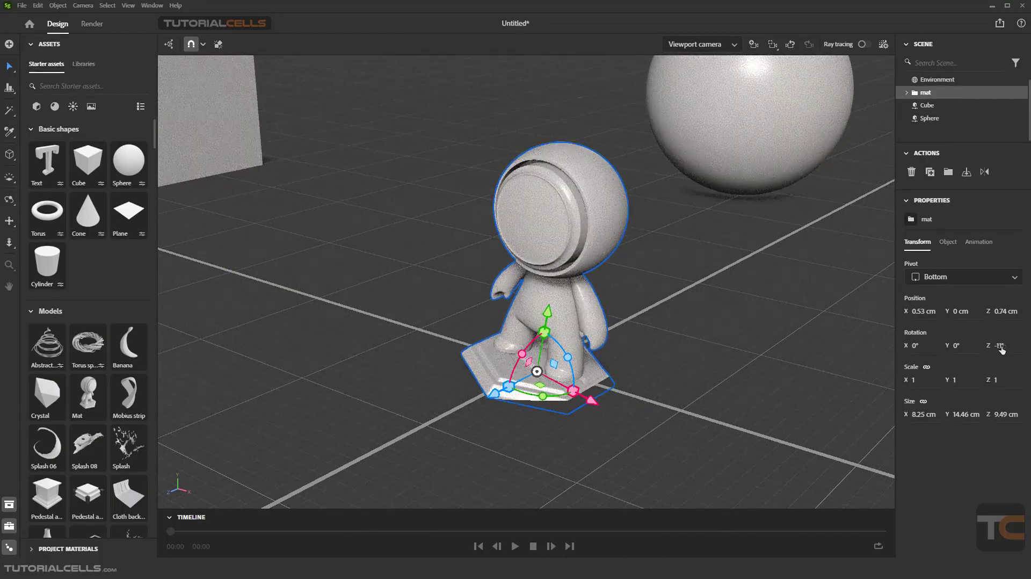
pyautogui.click(998, 348)
pyautogui.write('0')
pyautogui.press('Return')
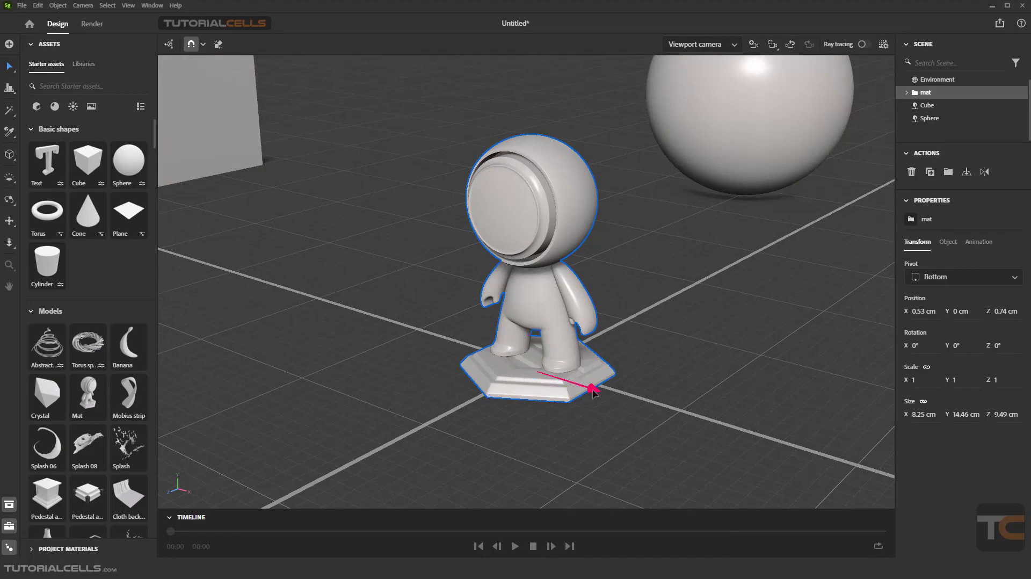
# Step: Move the Mat model back and forth along the X axis, leaving it at about X -1.6 cm
pyautogui.moveTo(597, 393); pyautogui.dragTo(537, 375)
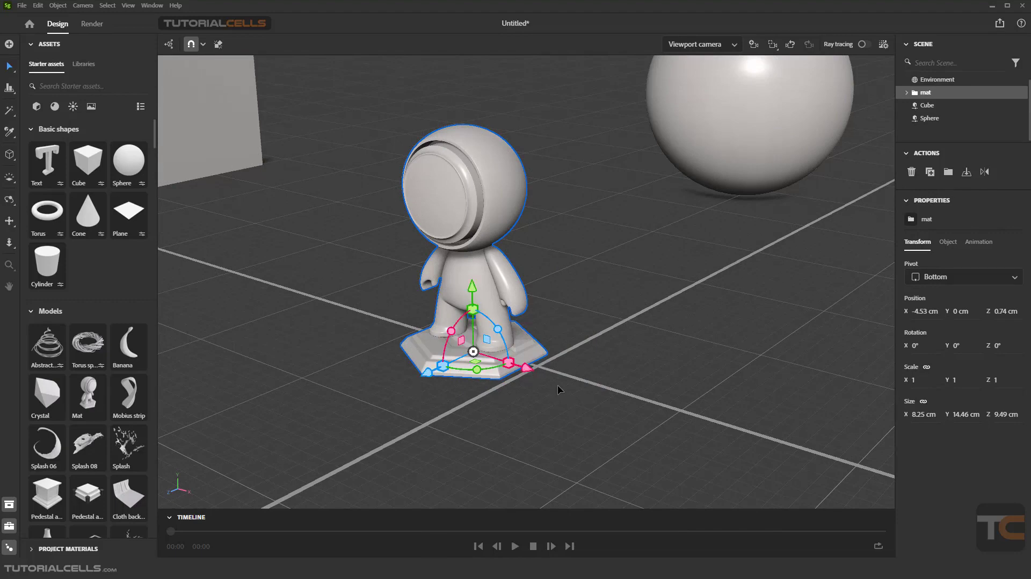
pyautogui.moveTo(532, 372); pyautogui.dragTo(568, 383)
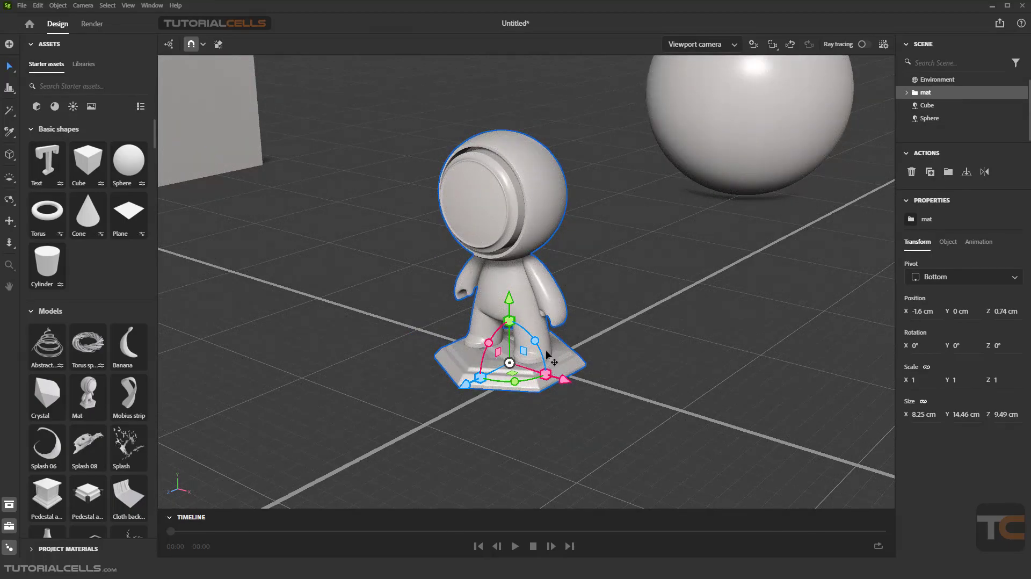
# Step: Tilt the Mat model about Z to roughly -2.94°, and restore its Z rotation to 0°
pyautogui.moveTo(535, 341)
pyautogui.mouseDown()
pyautogui.moveTo(515, 326)
pyautogui.moveTo(525, 358)
pyautogui.mouseUp()
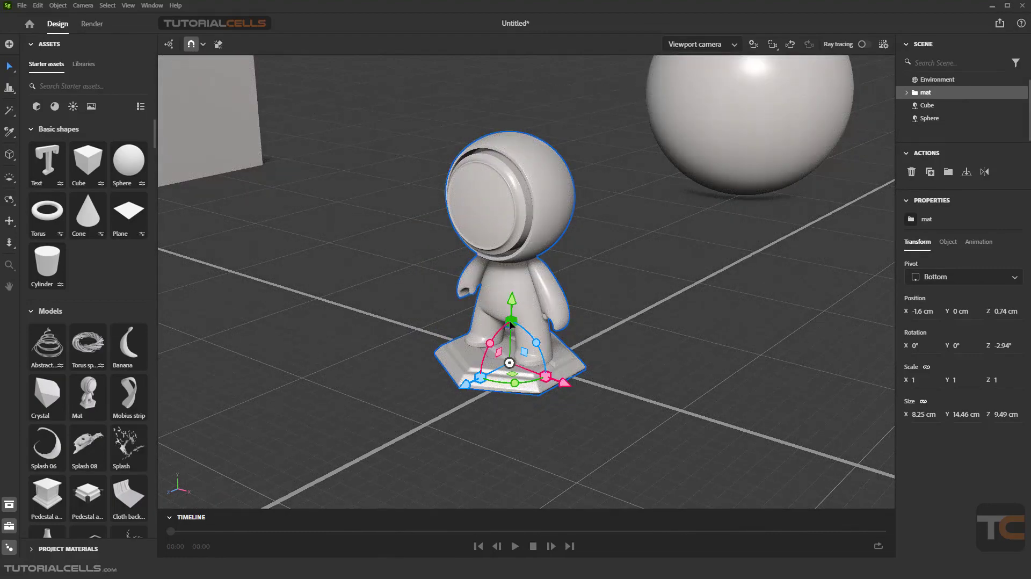
pyautogui.click(1002, 346)
pyautogui.write('0')
pyautogui.press('Return')
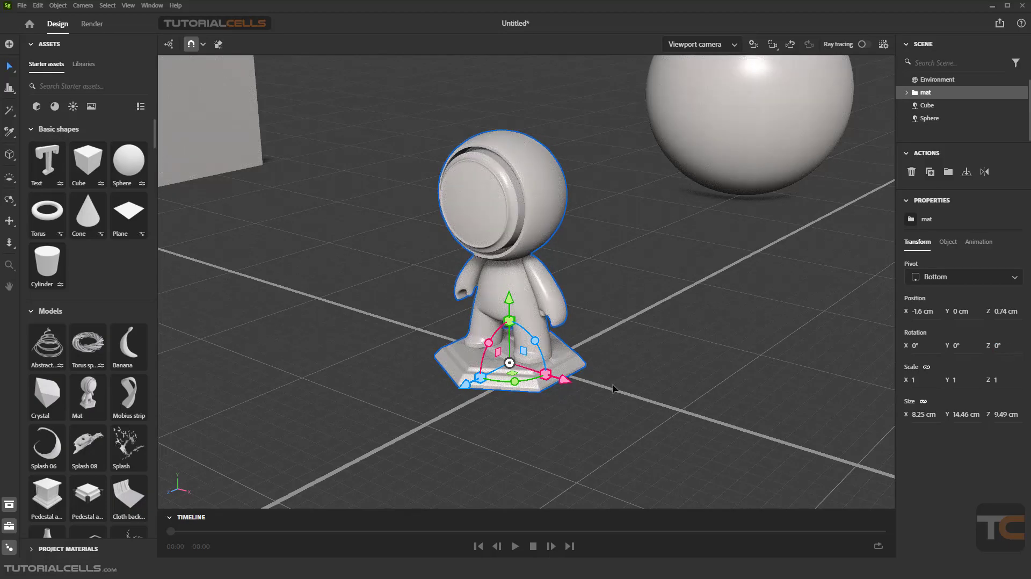
# Step: Scale the Mat model uniformly to about 0.8 and unlink its size proportions
pyautogui.moveTo(511, 324)
pyautogui.mouseDown()
pyautogui.moveTo(512, 308)
pyautogui.moveTo(529, 346)
pyautogui.moveTo(526, 334)
pyautogui.mouseUp()
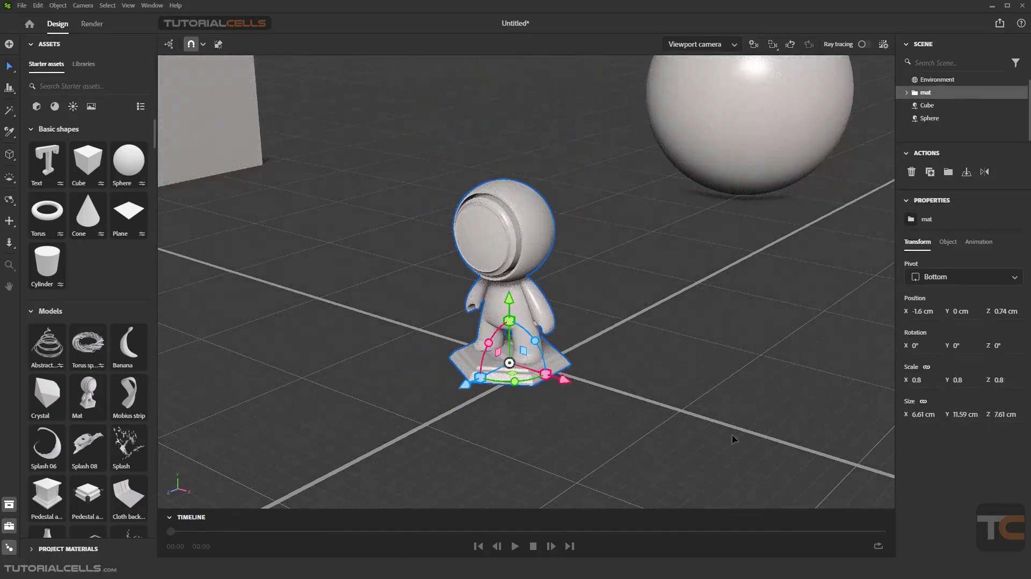
pyautogui.click(923, 402)
# Step: Stretch the Mat model in height to a Y scale of about 1.33, and set the Y scale back to 0.8
pyautogui.moveTo(511, 325); pyautogui.dragTo(510, 297)
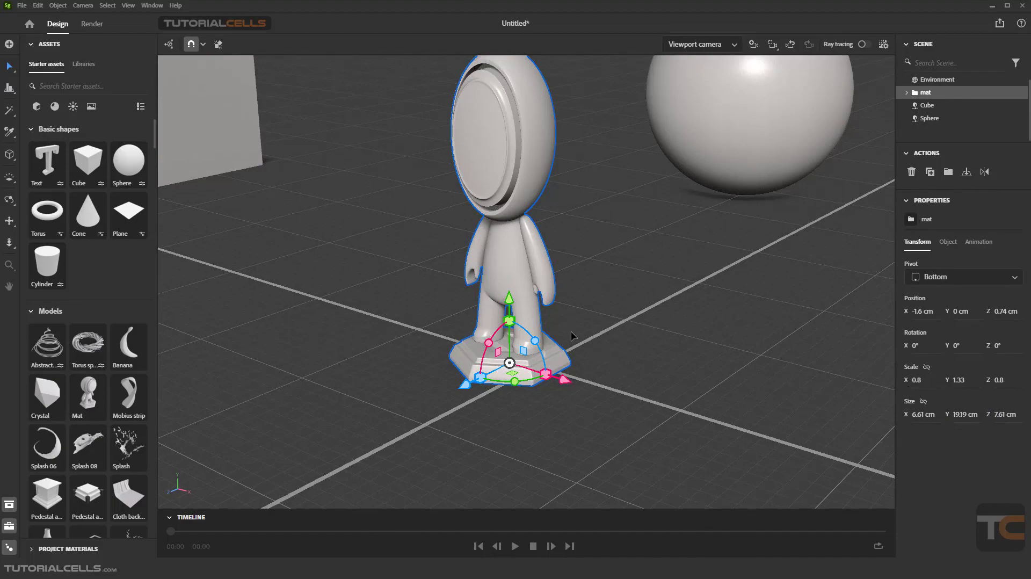
pyautogui.moveTo(513, 322)
pyautogui.mouseDown()
pyautogui.moveTo(514, 358)
pyautogui.moveTo(512, 317)
pyautogui.mouseUp()
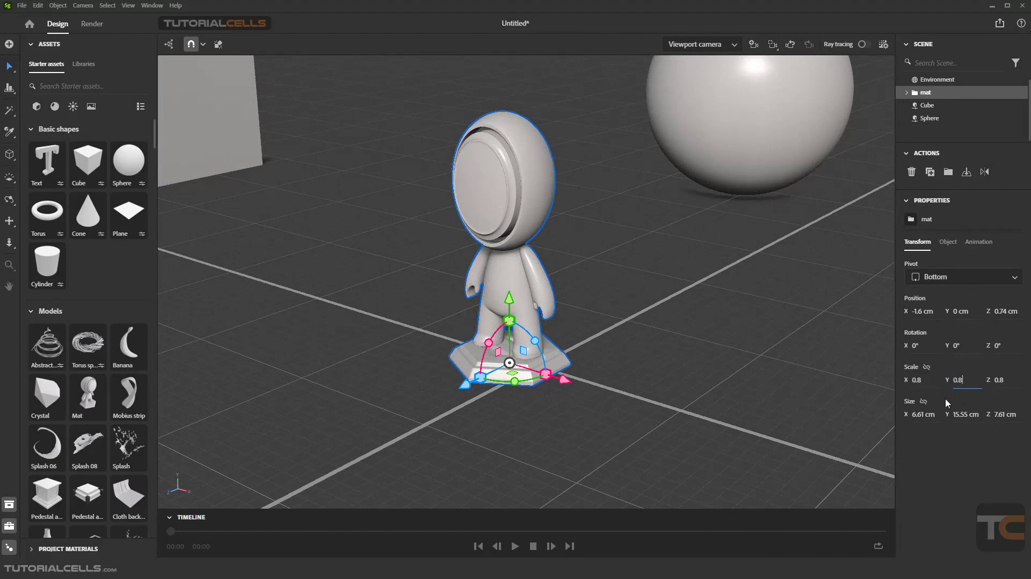
pyautogui.press('Return')
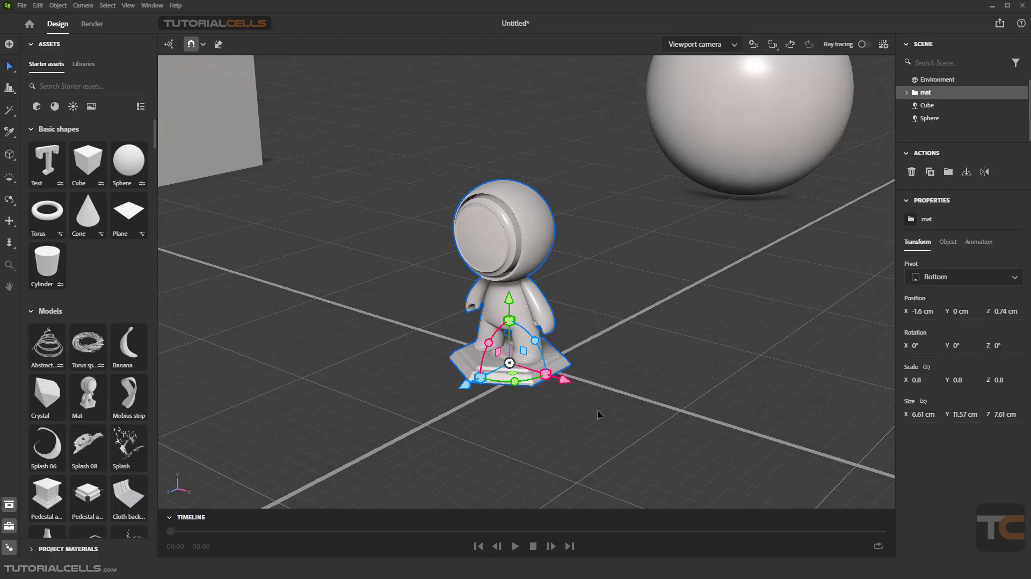
# Step: Set the Mat model's pivot to Top and rotate the model around it to about 5.48° in Z
pyautogui.click(979, 278)
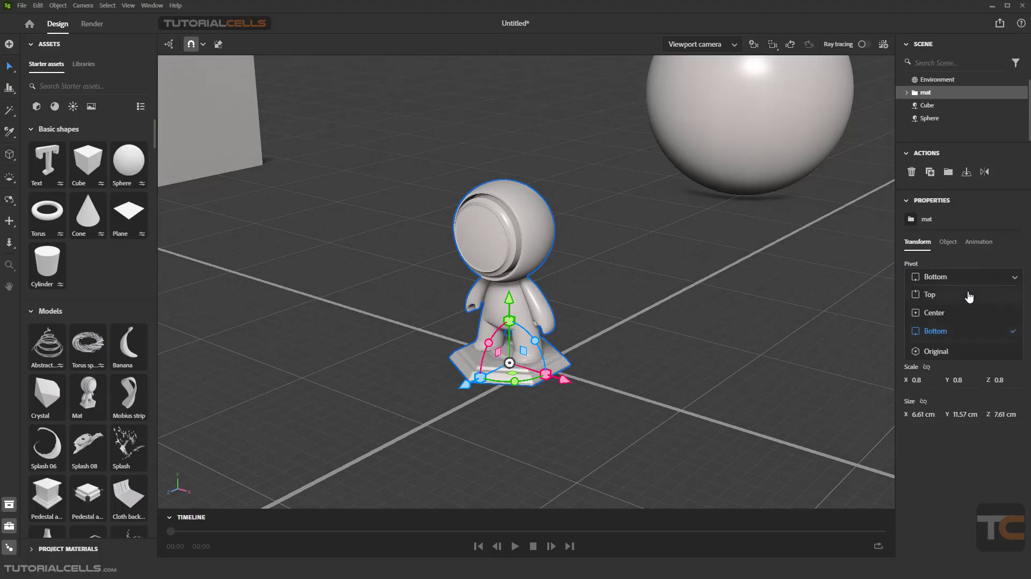
pyautogui.click(969, 296)
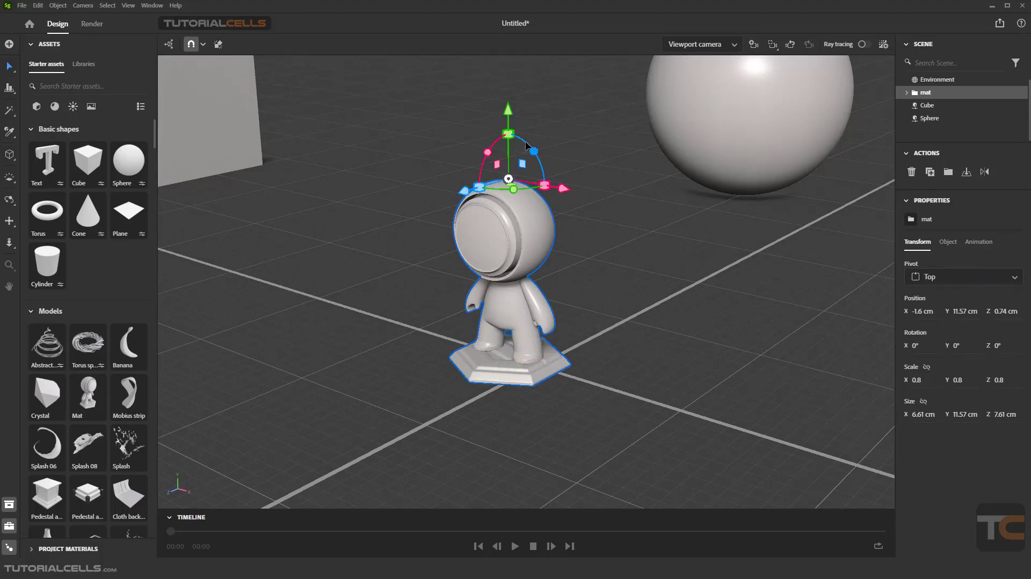
pyautogui.moveTo(526, 145); pyautogui.dragTo(399, 175)
# Step: Return the Mat model's pivot to Bottom and set its Z rotation to 0°
pyautogui.click(969, 277)
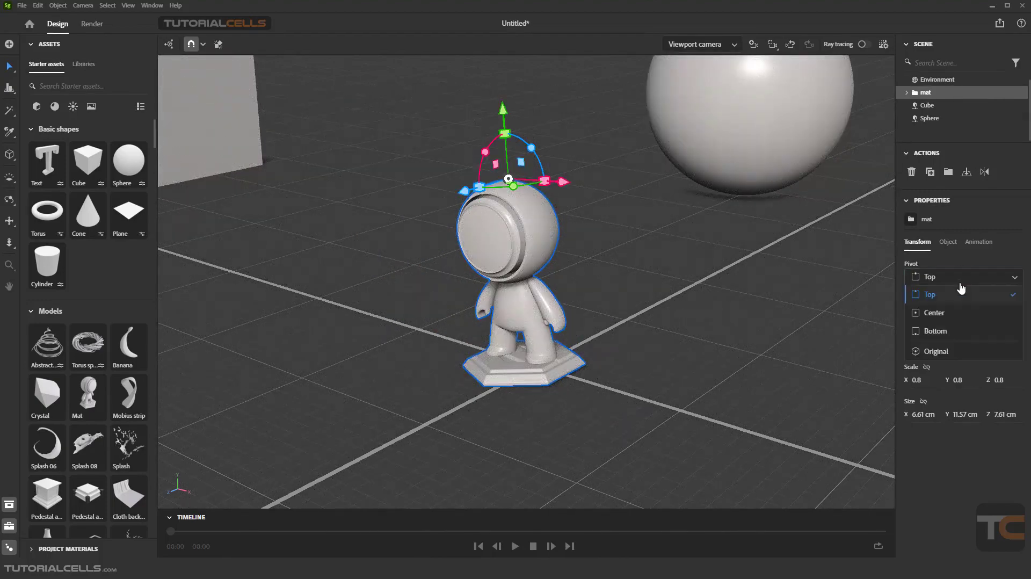
pyautogui.click(954, 332)
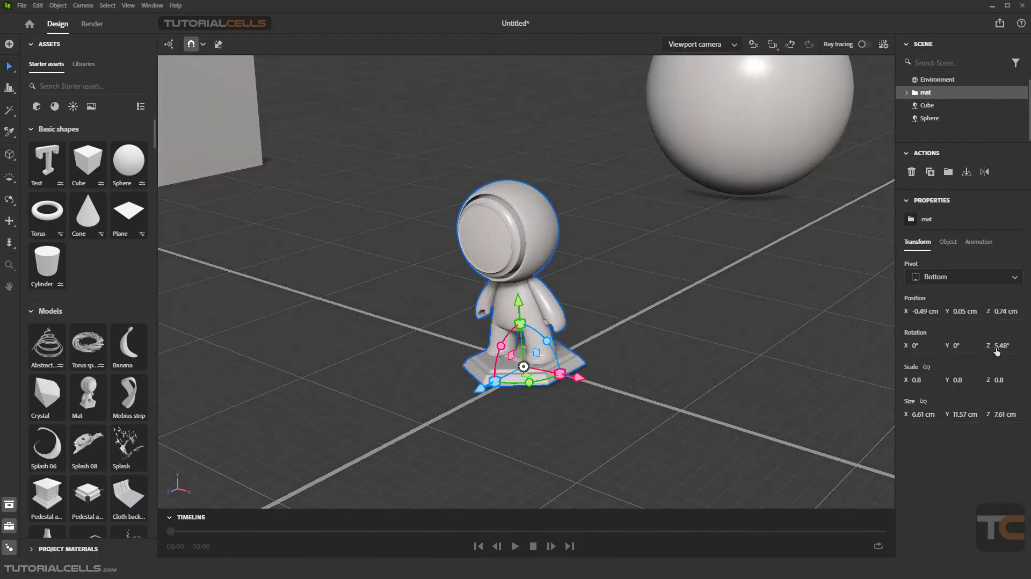
pyautogui.write('0')
pyautogui.press('Return')
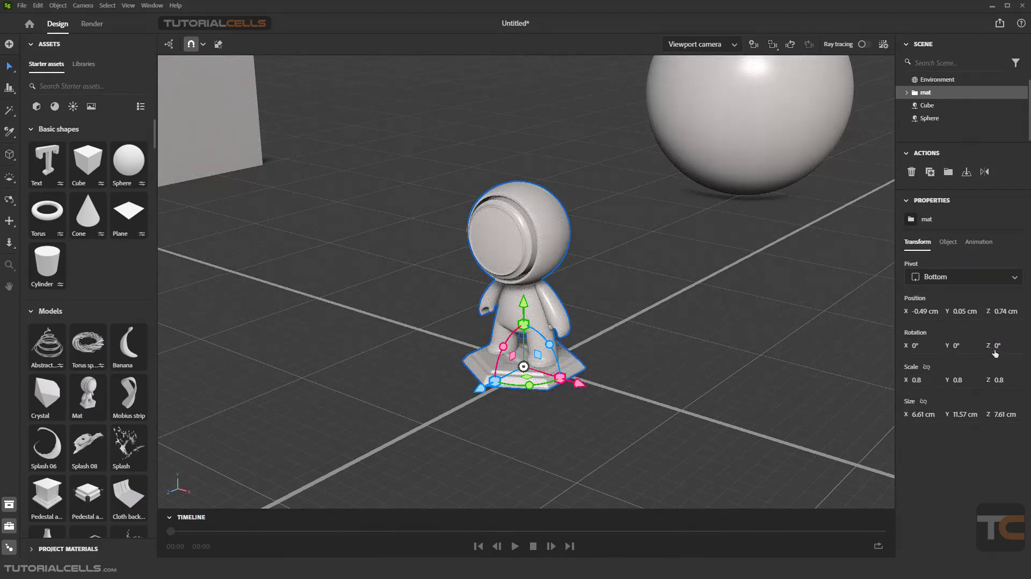
# Step: Review the Mat model's object and animation properties, and return to its transform properties
pyautogui.click(947, 243)
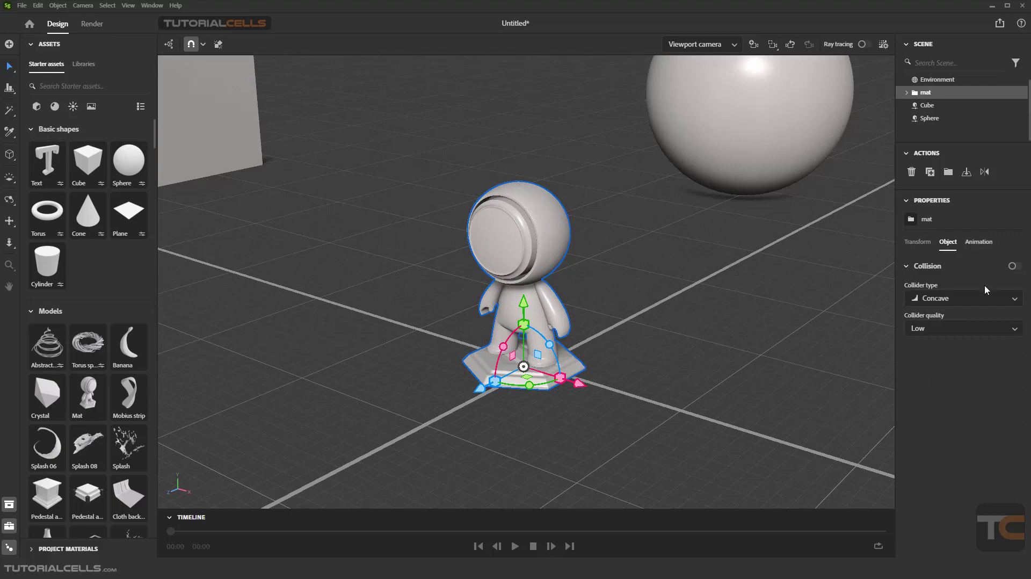
pyautogui.click(978, 243)
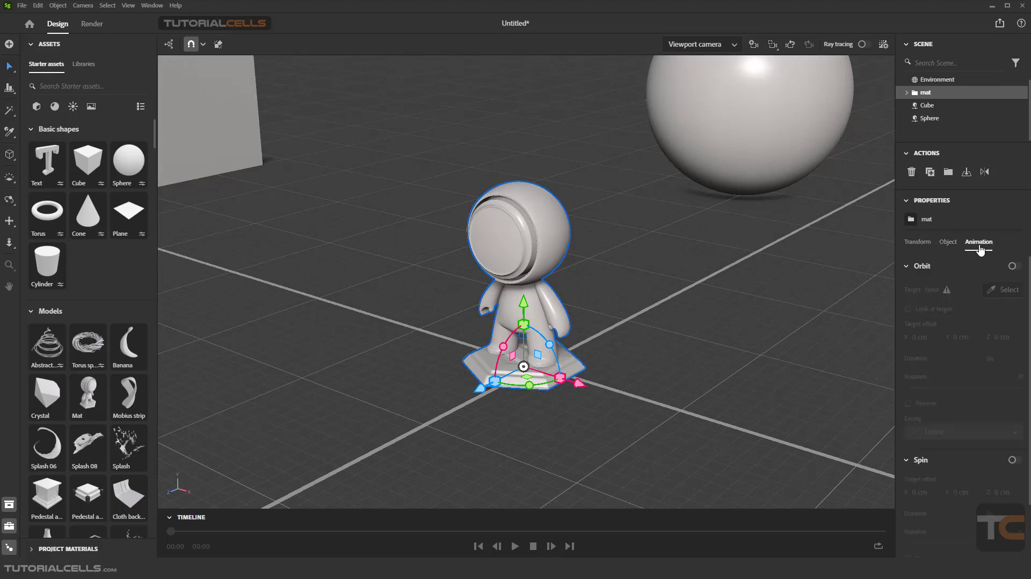
pyautogui.click(936, 248)
pyautogui.click(916, 242)
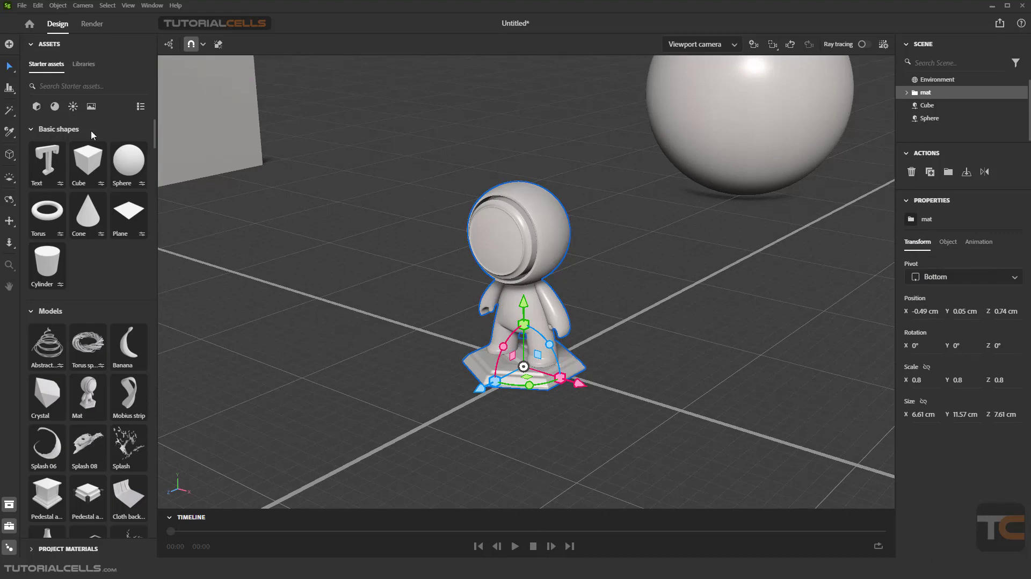
# Step: Go through the Move, Rotate, Scale and Marquee Select tools to compare their gizmos, and return to the Select tool
pyautogui.click(10, 69)
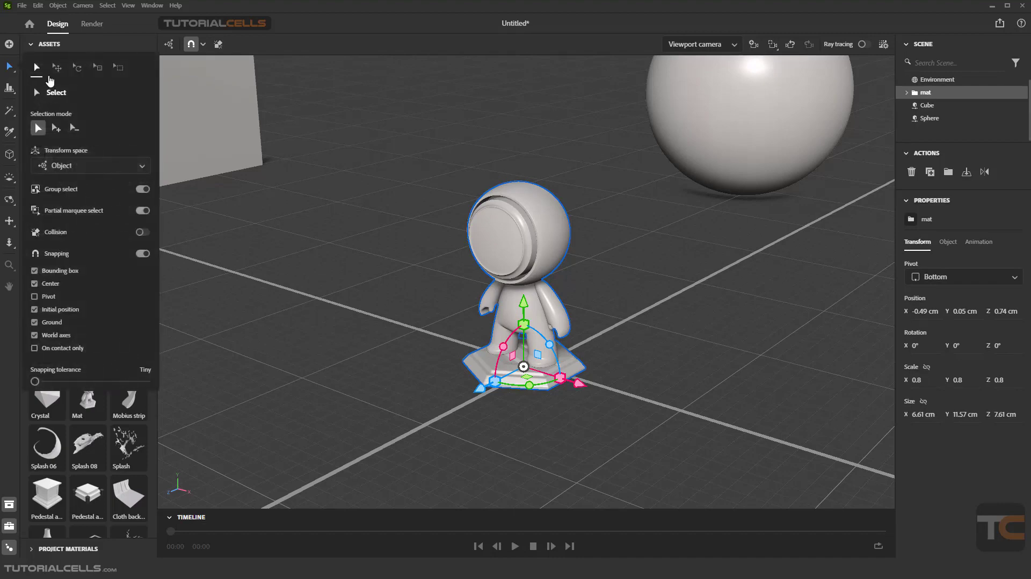
pyautogui.click(57, 68)
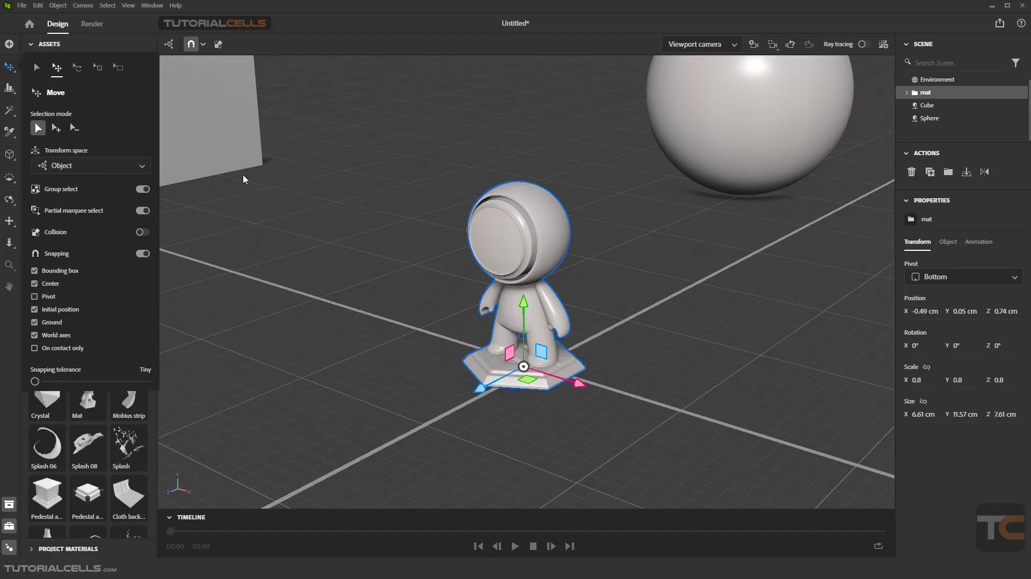
pyautogui.click(77, 68)
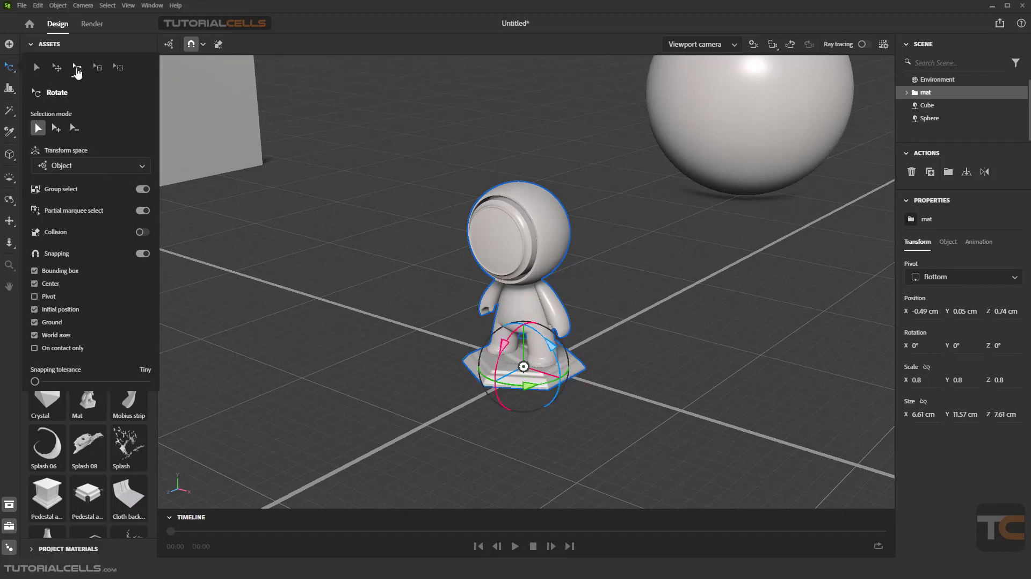
pyautogui.click(98, 68)
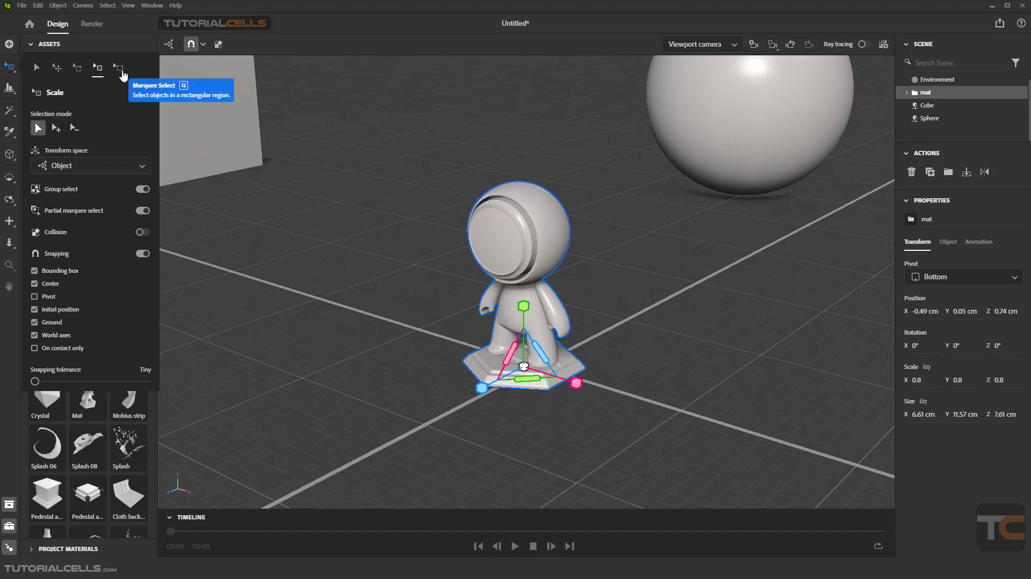
pyautogui.click(122, 73)
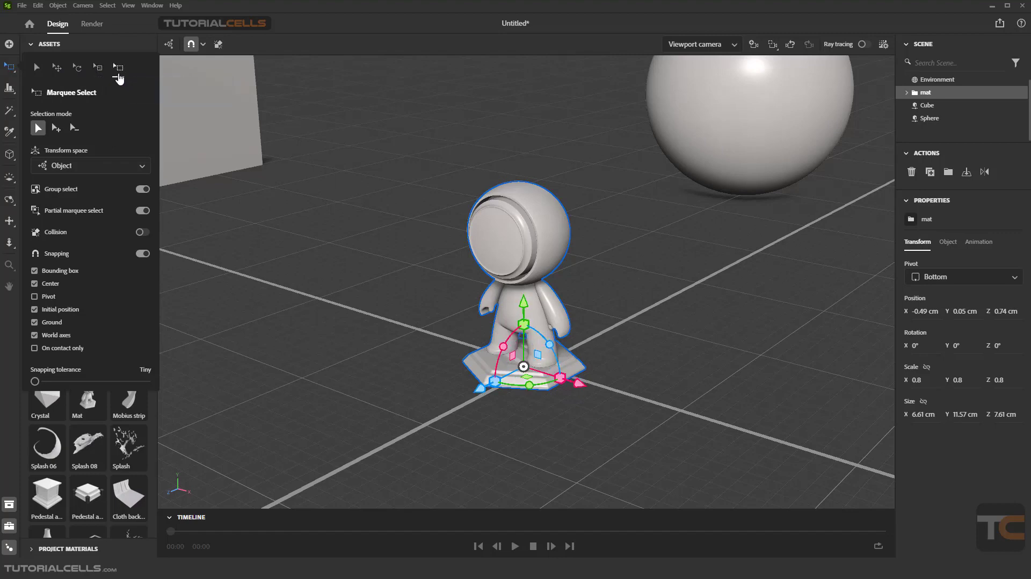
pyautogui.click(38, 68)
# Step: Select the Mat model, the Cube and the Sphere together with a rectangular selection around them
pyautogui.scroll(-5, 414, 247)
pyautogui.moveTo(723, 134); pyautogui.dragTo(475, 262)
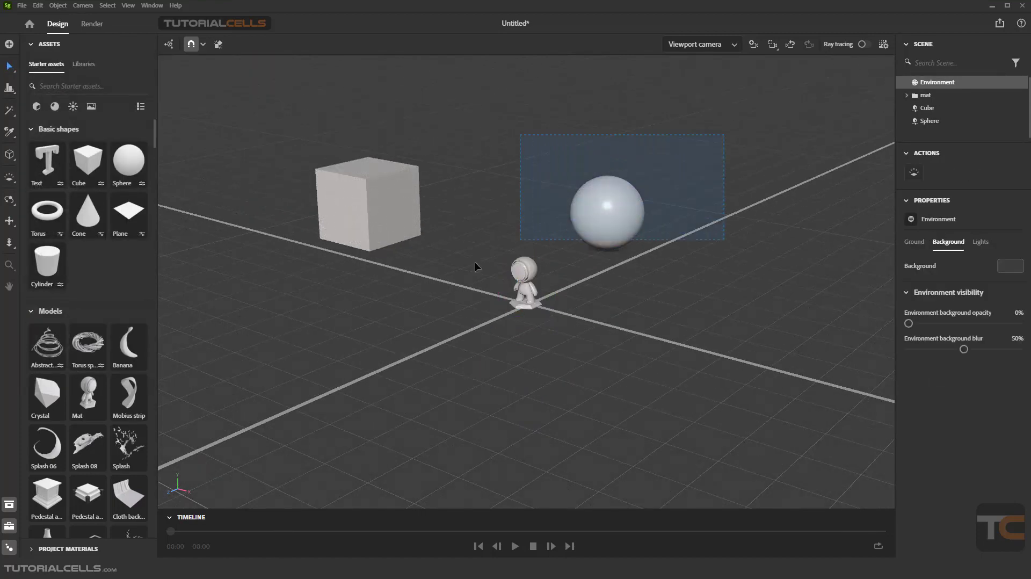
pyautogui.moveTo(267, 336); pyautogui.dragTo(262, 337)
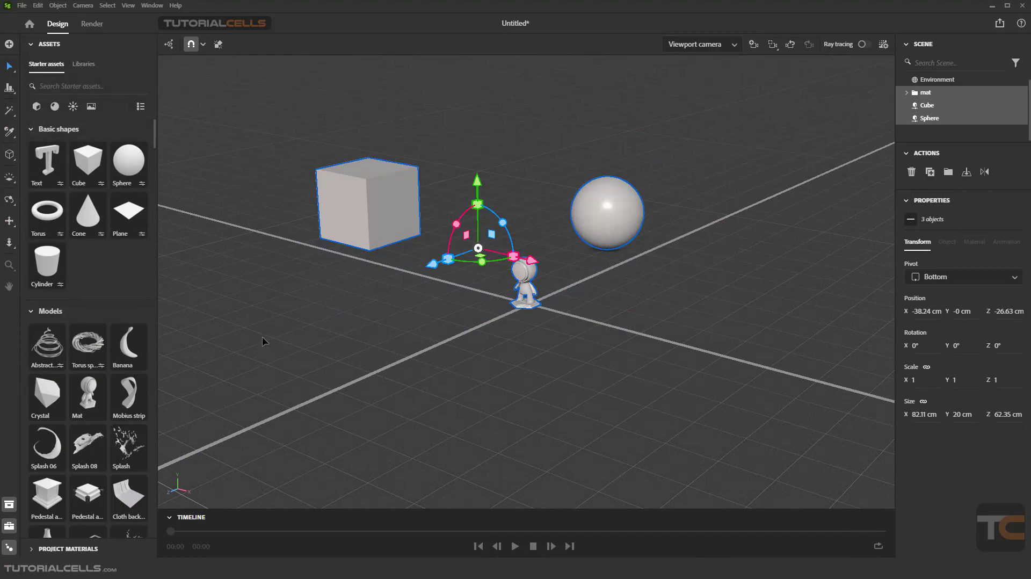
# Step: Select the Mat and Sphere with rectangular selections, repeat it for the Sphere alone, and clear the selection
pyautogui.moveTo(750, 168); pyautogui.dragTo(505, 300)
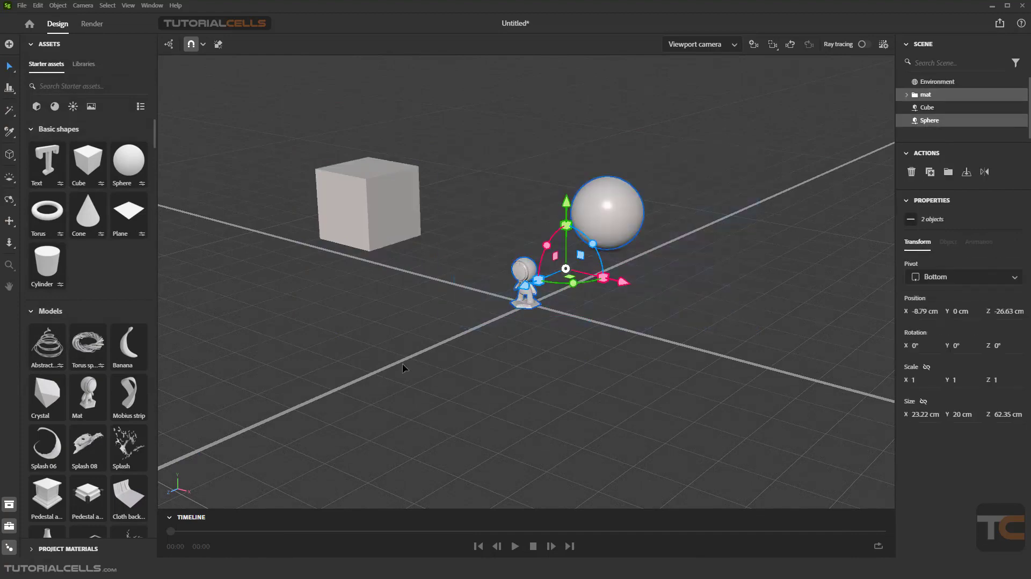
pyautogui.moveTo(475, 165); pyautogui.dragTo(618, 395)
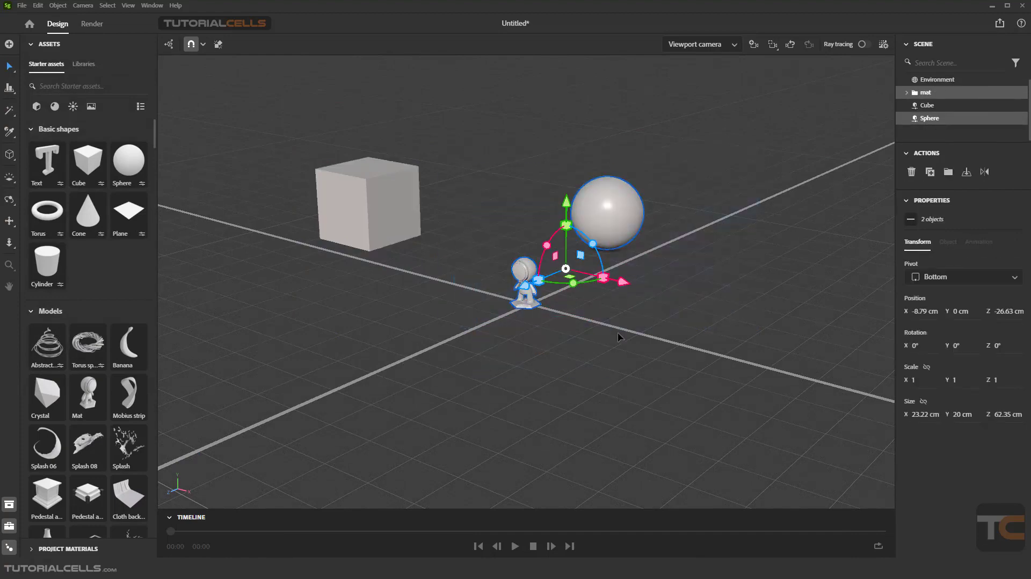
pyautogui.moveTo(684, 168); pyautogui.dragTo(592, 238)
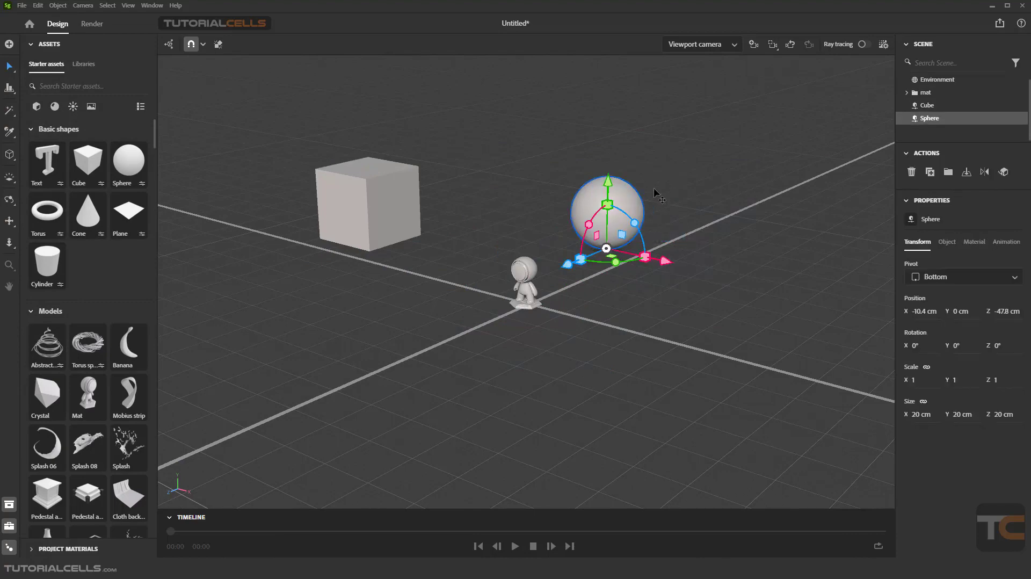
pyautogui.click(485, 220)
# Step: Move the Mat model onto the top of the Sphere so its base rests on the curved surface
pyautogui.scroll(2, 485, 220)
pyautogui.moveTo(485, 219); pyautogui.dragTo(523, 267, button='middle')
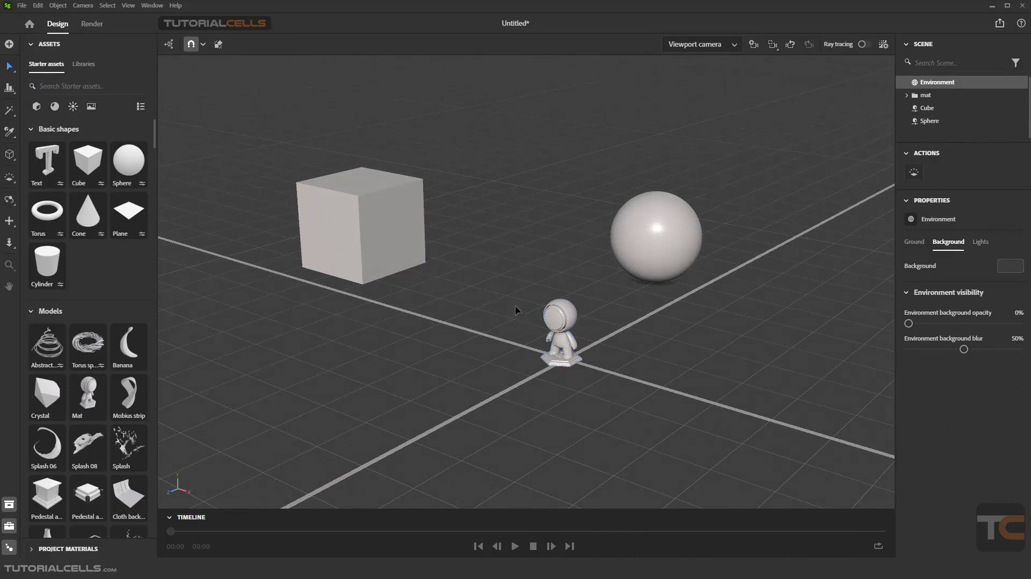
pyautogui.scroll(5, 579, 303)
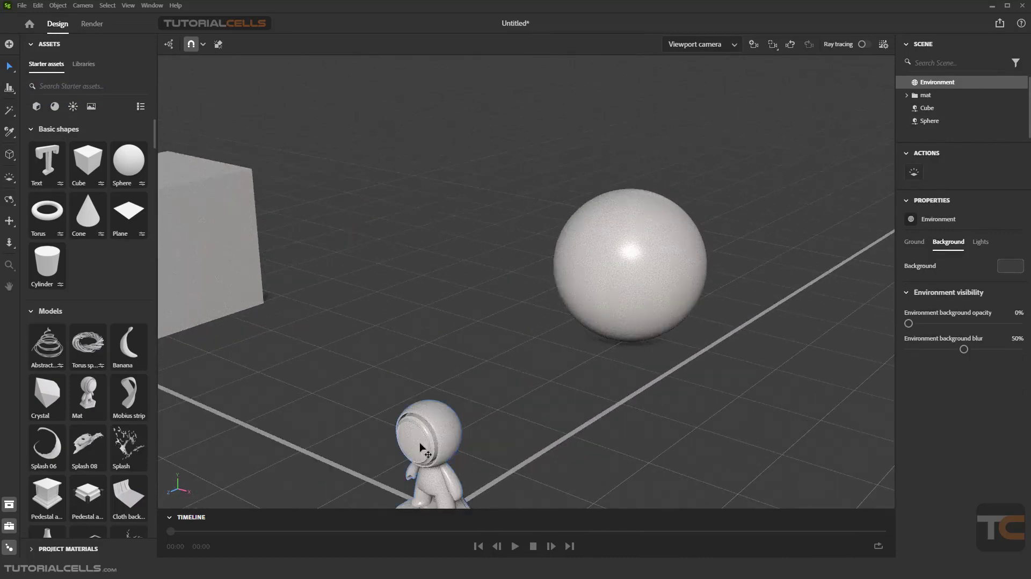
pyautogui.click(427, 451)
pyautogui.moveTo(427, 451); pyautogui.dragTo(637, 197)
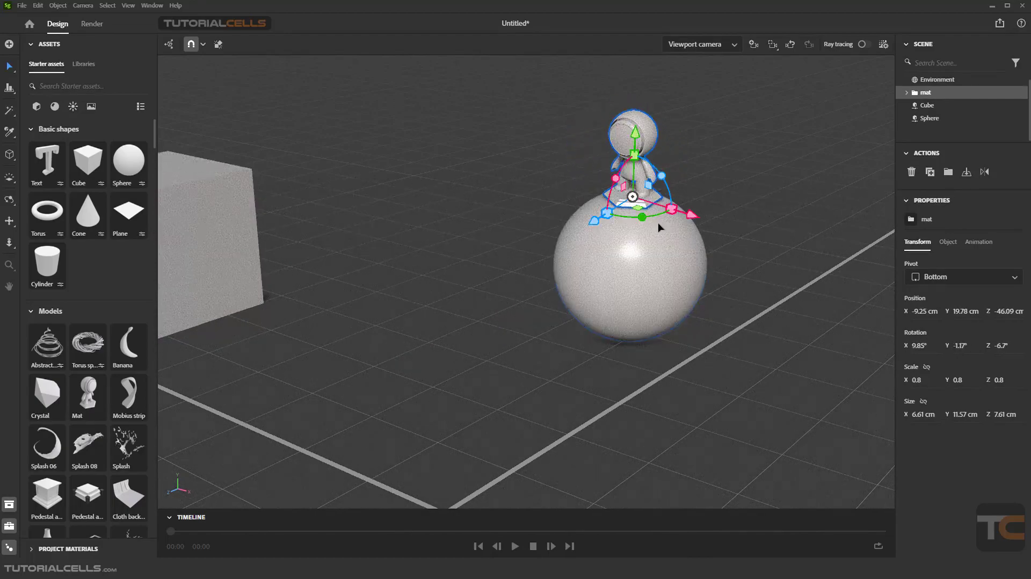
# Step: Slide the Mat model by its bottom pivot along the Sphere's surface to about X -7.13, Y 18.62, Z -44.47 cm
pyautogui.moveTo(658, 224); pyautogui.dragTo(598, 299, button='middle')
pyautogui.scroll(3, 597, 301)
pyautogui.click(590, 300)
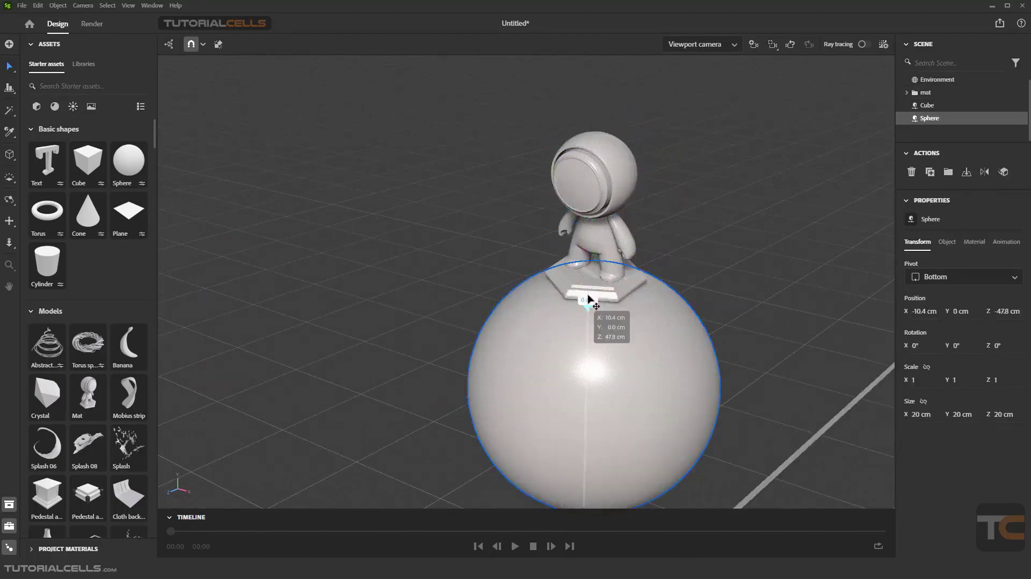
pyautogui.click(590, 282)
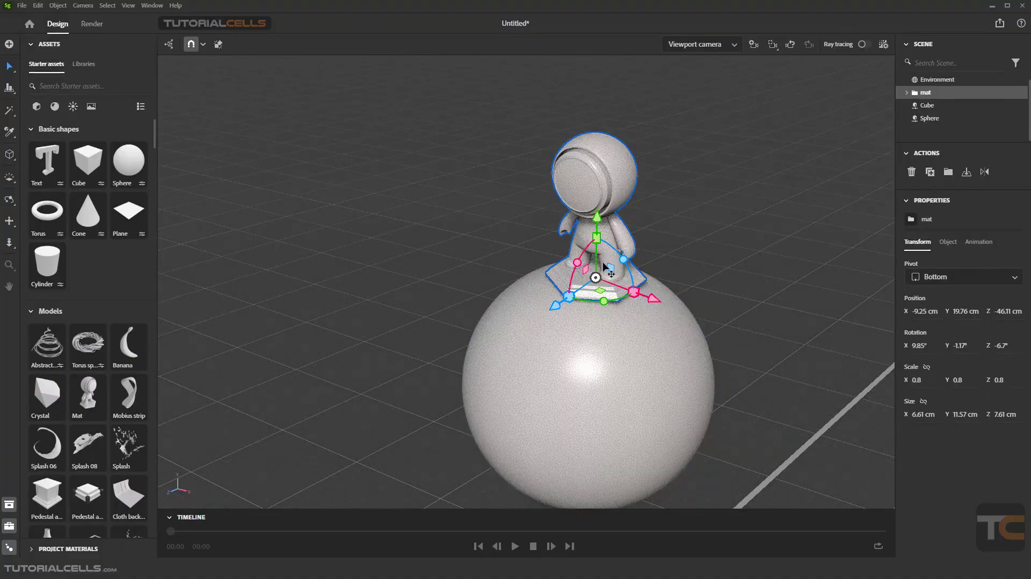
pyautogui.moveTo(594, 279)
pyautogui.mouseDown()
pyautogui.moveTo(573, 288)
pyautogui.moveTo(606, 288)
pyautogui.moveTo(603, 260)
pyautogui.moveTo(584, 294)
pyautogui.mouseUp()
pyautogui.moveTo(596, 297); pyautogui.dragTo(611, 307)
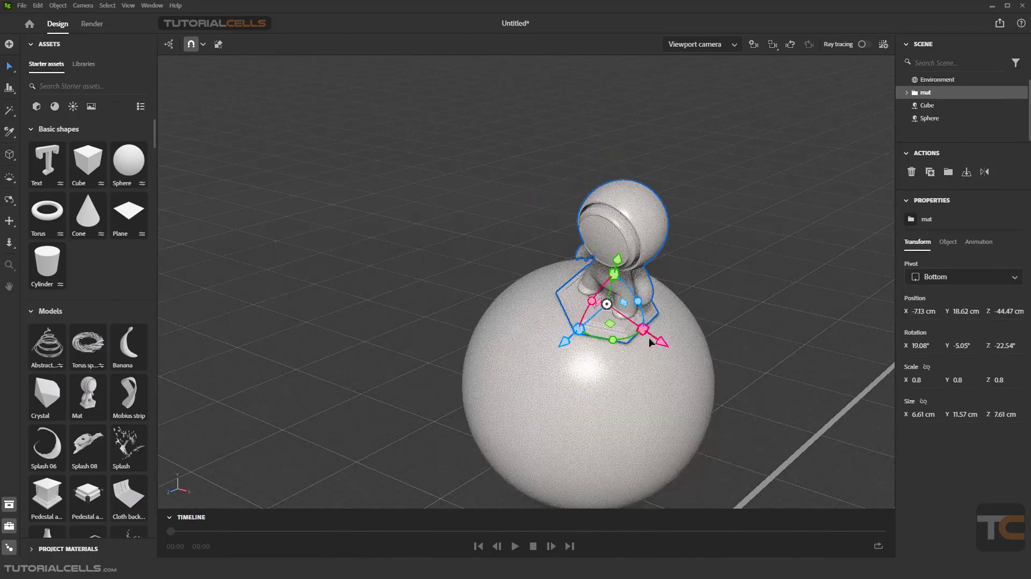
# Step: Set the Mat model's pivot to Center and move it by that pivot across the Sphere's surface
pyautogui.moveTo(660, 360); pyautogui.dragTo(688, 305, button='right')
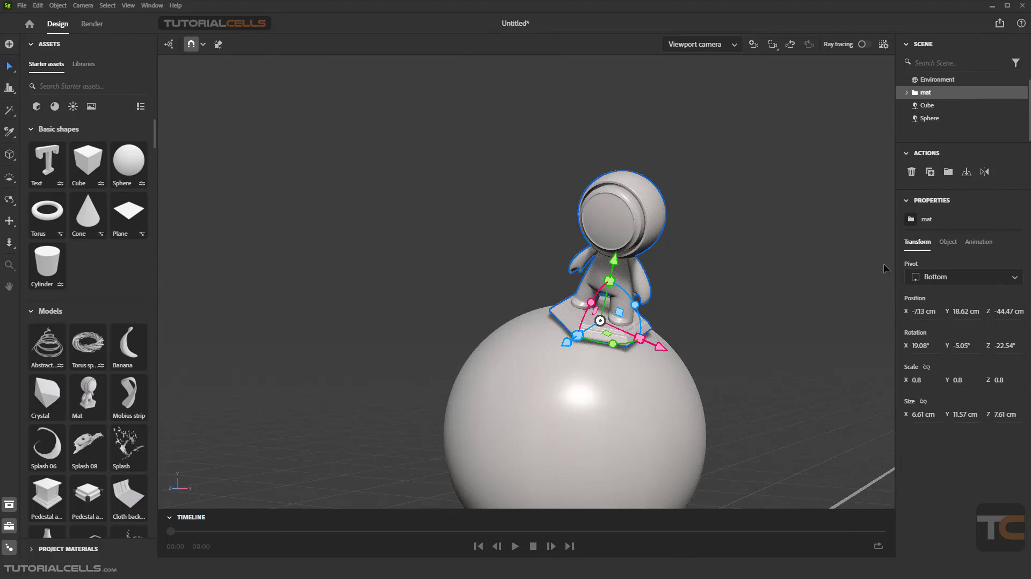
pyautogui.click(948, 277)
pyautogui.click(947, 311)
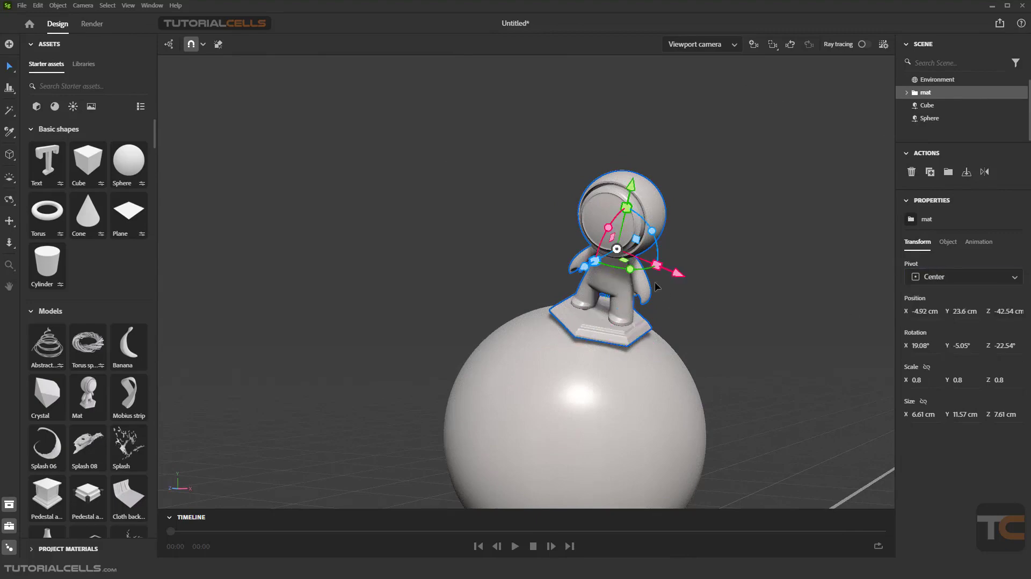
pyautogui.moveTo(617, 250); pyautogui.dragTo(558, 304)
# Step: Set the Mat model's pivot to Bottom and move it onto the Sphere at about X -8.82, Y 19.32, Z -44.87 cm
pyautogui.click(946, 277)
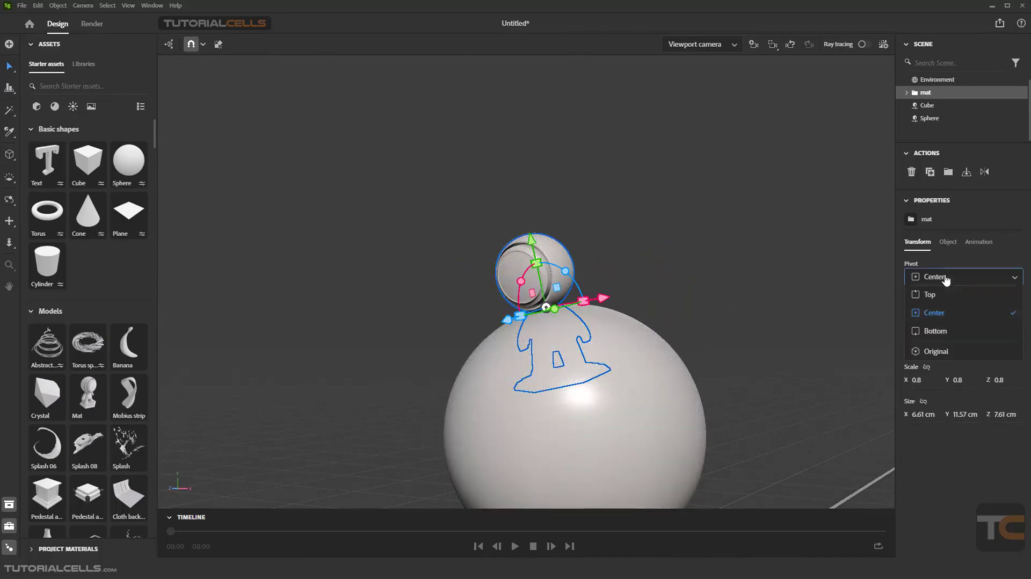
pyautogui.click(940, 331)
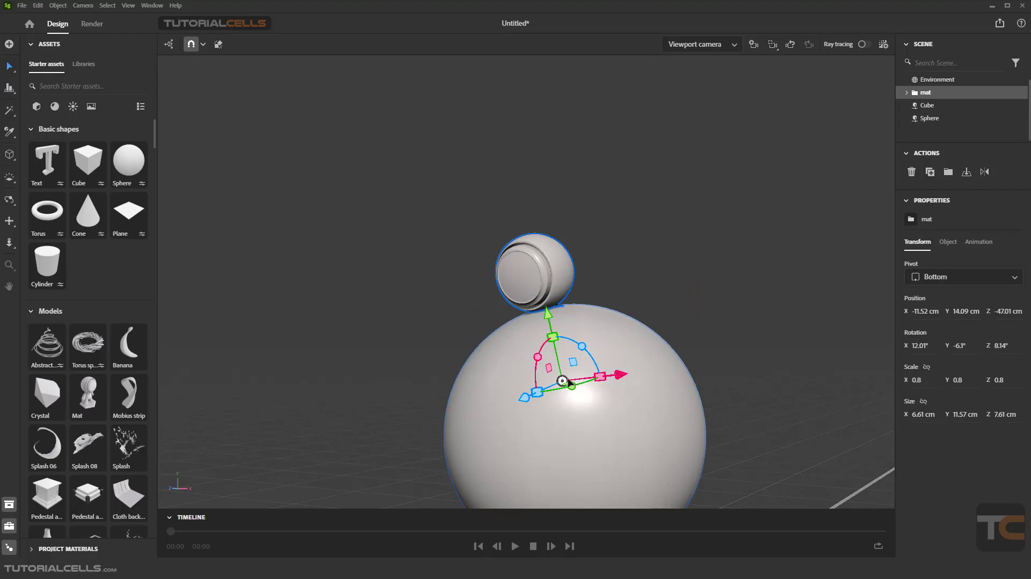
pyautogui.moveTo(563, 381); pyautogui.dragTo(581, 313)
pyautogui.scroll(-5, 560, 329)
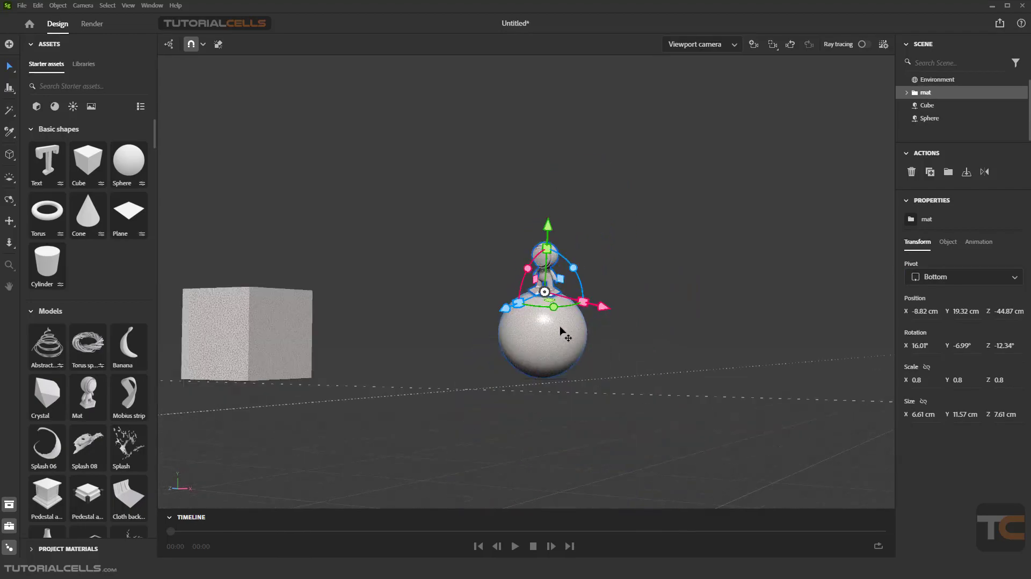
# Step: Review the available snapping options and the Select tool's settings without changing them
pyautogui.scroll(5, 543, 315)
pyautogui.moveTo(483, 277); pyautogui.dragTo(523, 324, button='right')
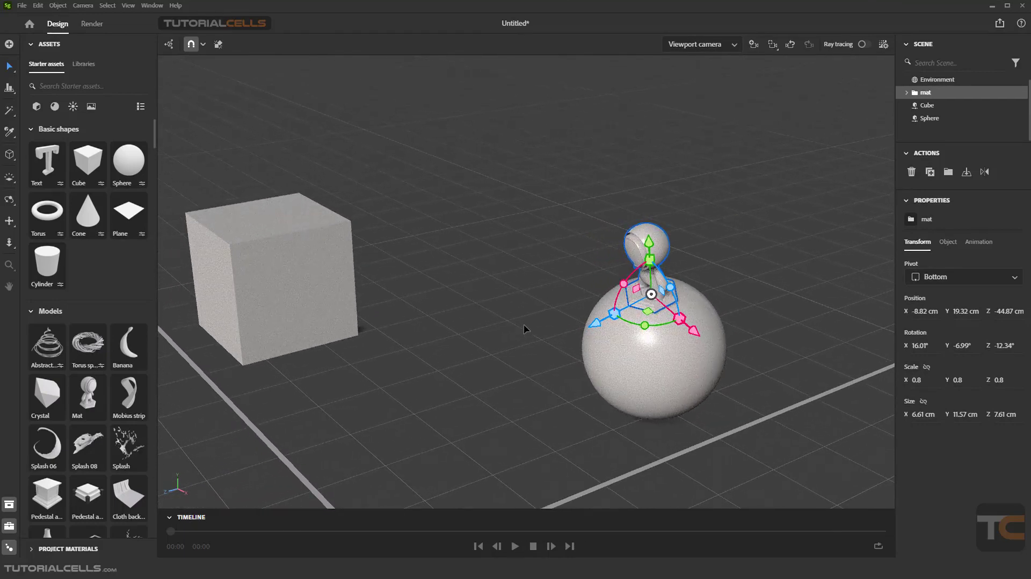
pyautogui.click(203, 44)
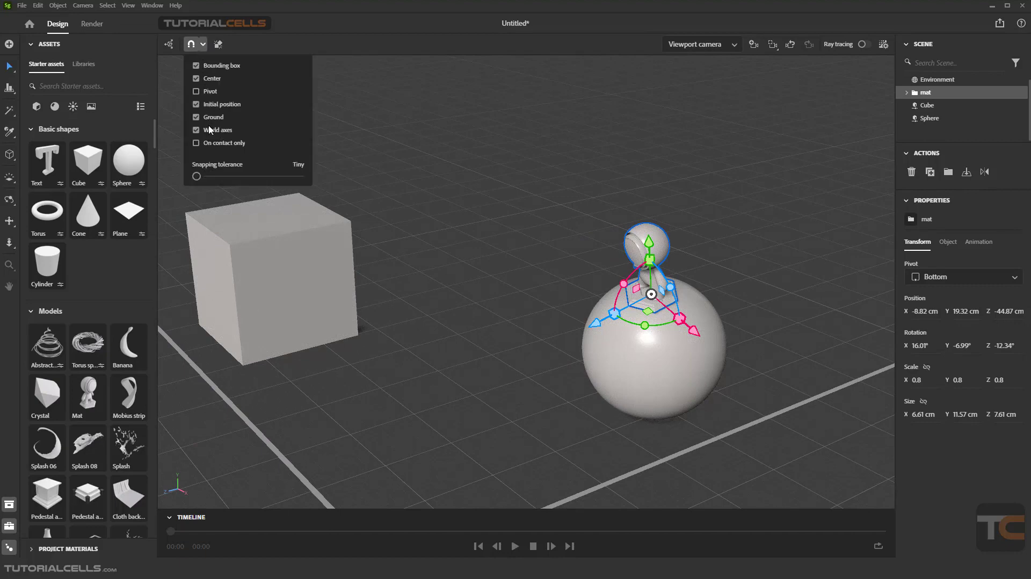
pyautogui.click(393, 188)
pyautogui.moveTo(536, 263)
pyautogui.mouseDown(button='right')
pyautogui.moveTo(499, 249)
pyautogui.moveTo(548, 257)
pyautogui.moveTo(535, 263)
pyautogui.mouseUp(button='right')
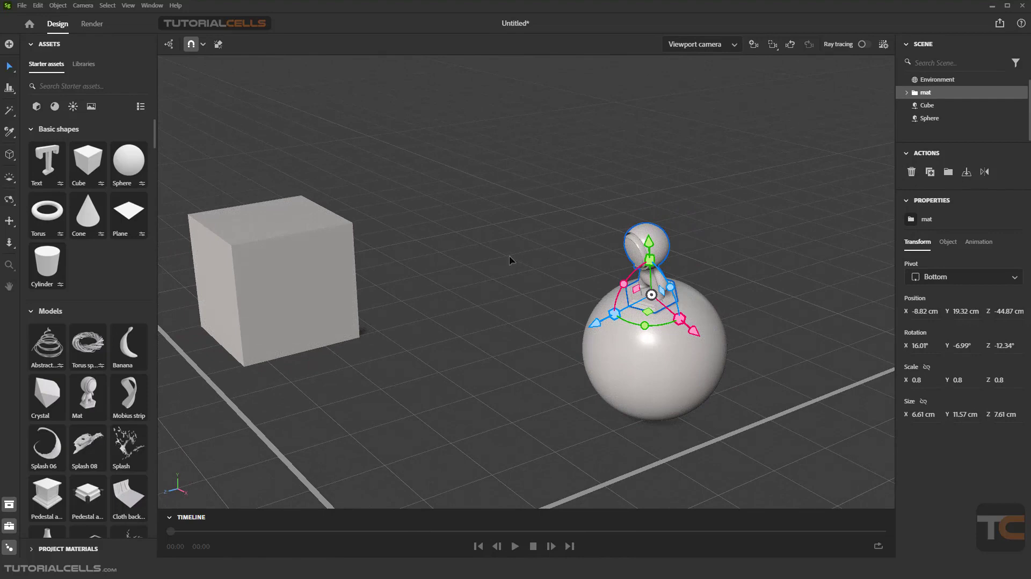
pyautogui.click(15, 72)
# Step: Select the Cube on its own, switch to the Sphere, and add the Mat and the Cube to the selection
pyautogui.click(343, 261)
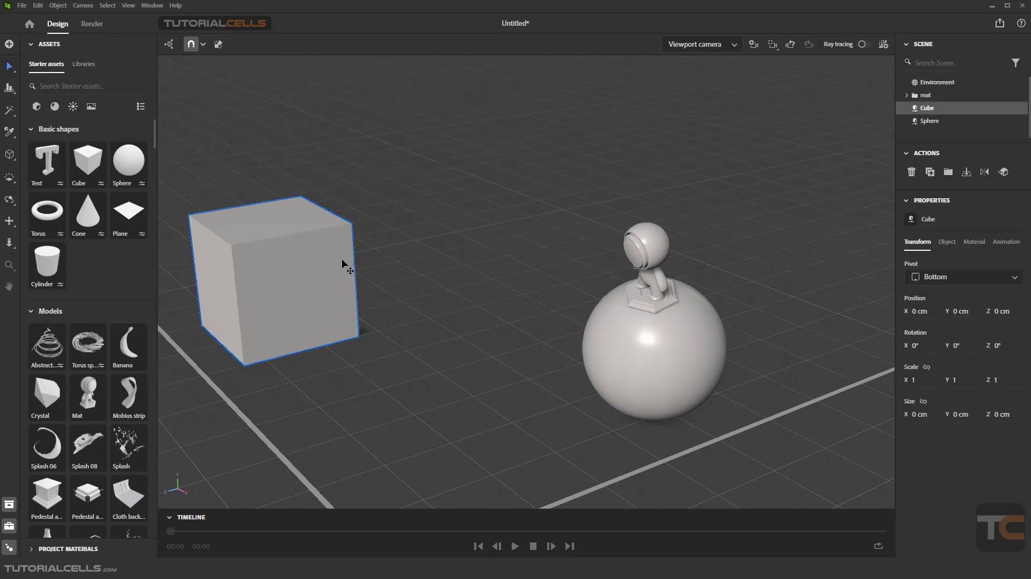
pyautogui.click(642, 344)
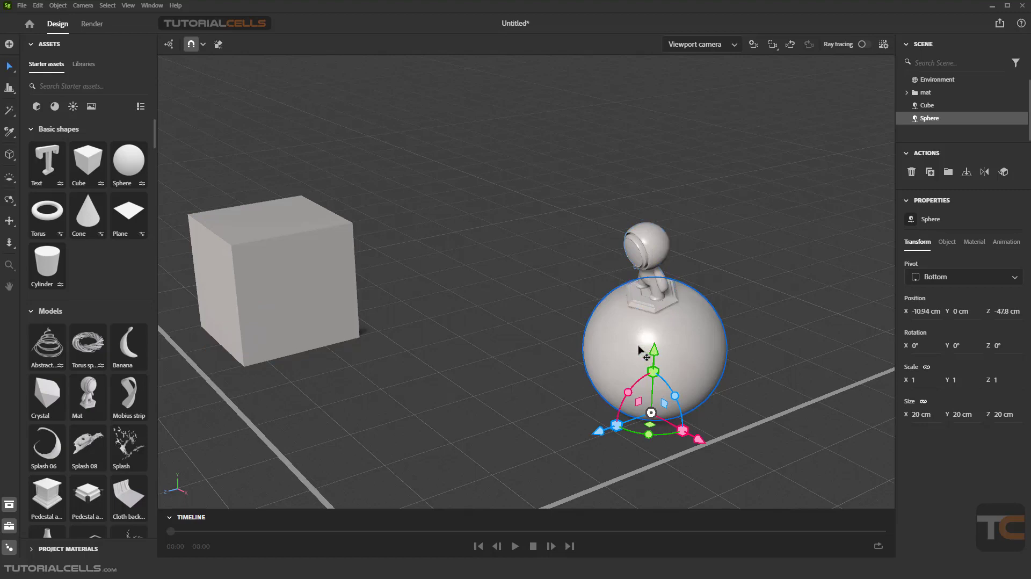
pyautogui.keyDown('shift'); pyautogui.click(643, 258); pyautogui.keyUp('shift')
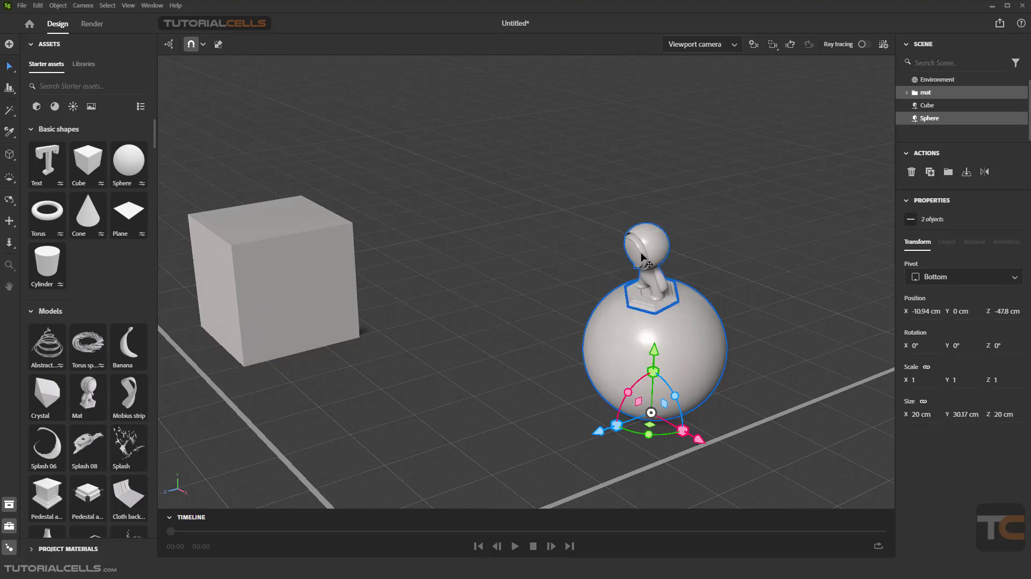
pyautogui.keyDown('shift'); pyautogui.click(262, 272); pyautogui.keyUp('shift')
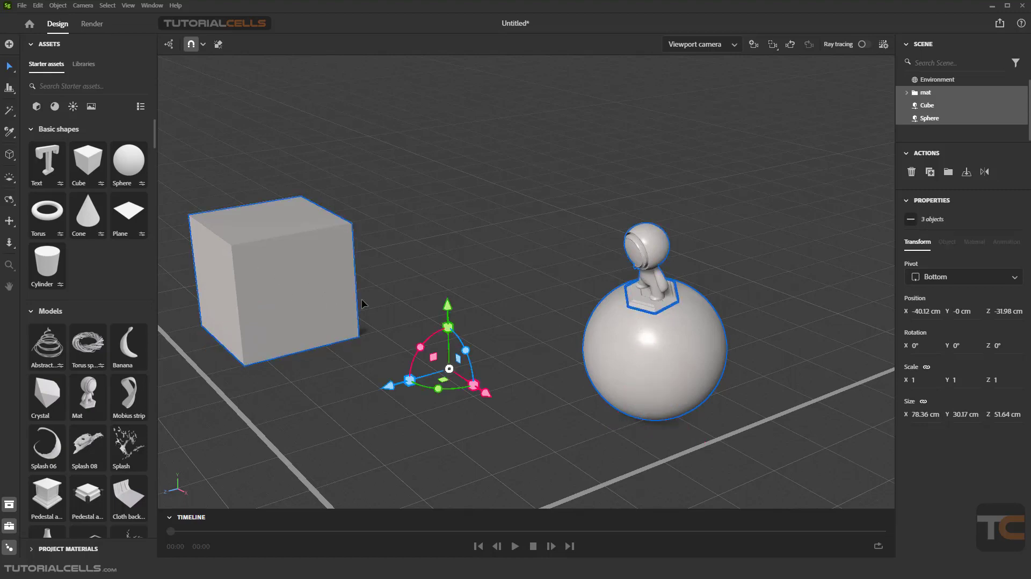
# Step: Raise the three selected objects to about Y 1.63 cm and remove the Cube from the selection
pyautogui.moveTo(449, 307)
pyautogui.mouseDown()
pyautogui.moveTo(454, 279)
pyautogui.moveTo(454, 298)
pyautogui.mouseUp()
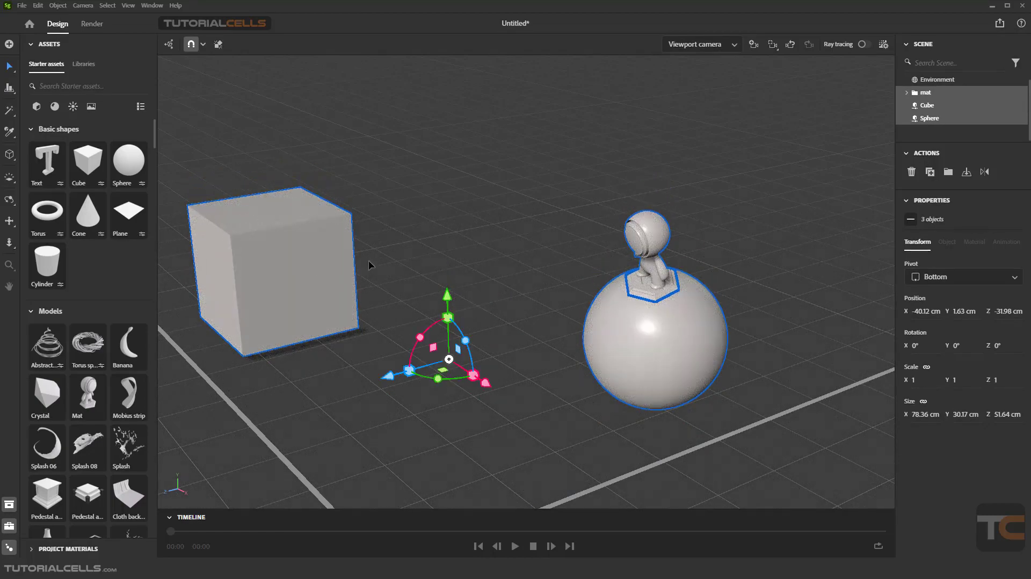
pyautogui.keyDown('shift'); pyautogui.click(305, 263); pyautogui.keyUp('shift')
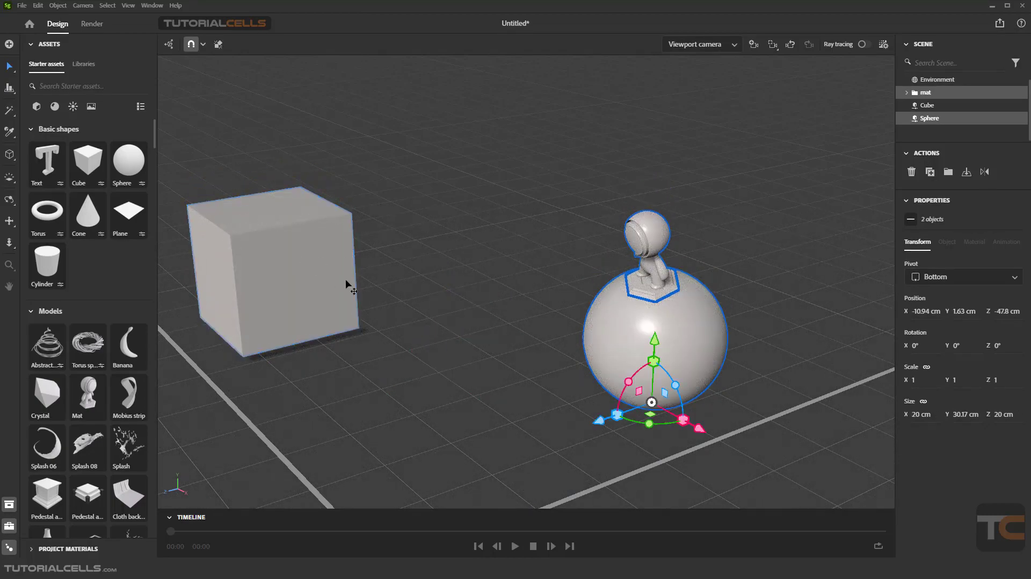
# Step: Try the add and subtract selection modes, return to the standard mode, and check the transform space setting
pyautogui.click(15, 72)
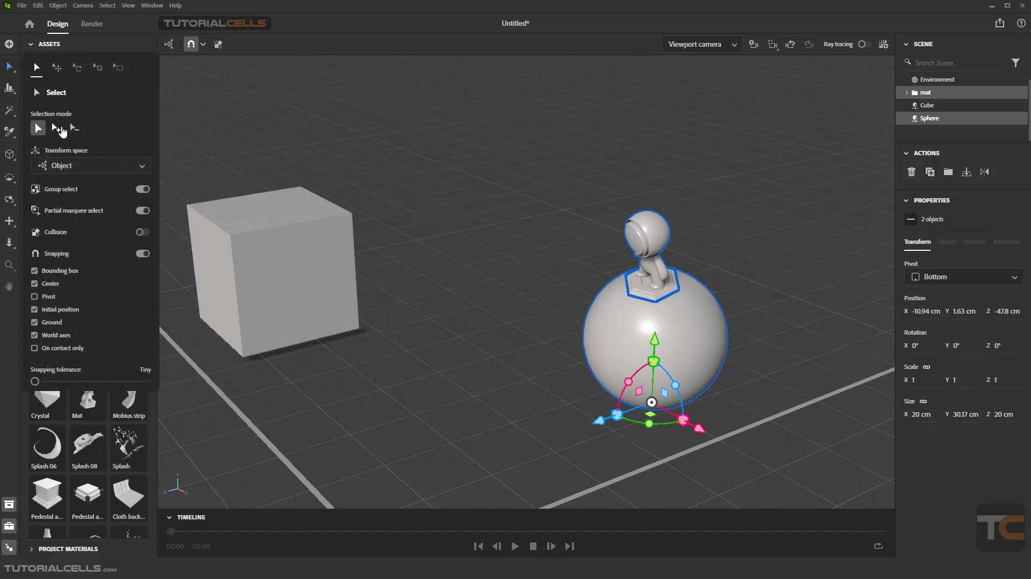
pyautogui.click(56, 128)
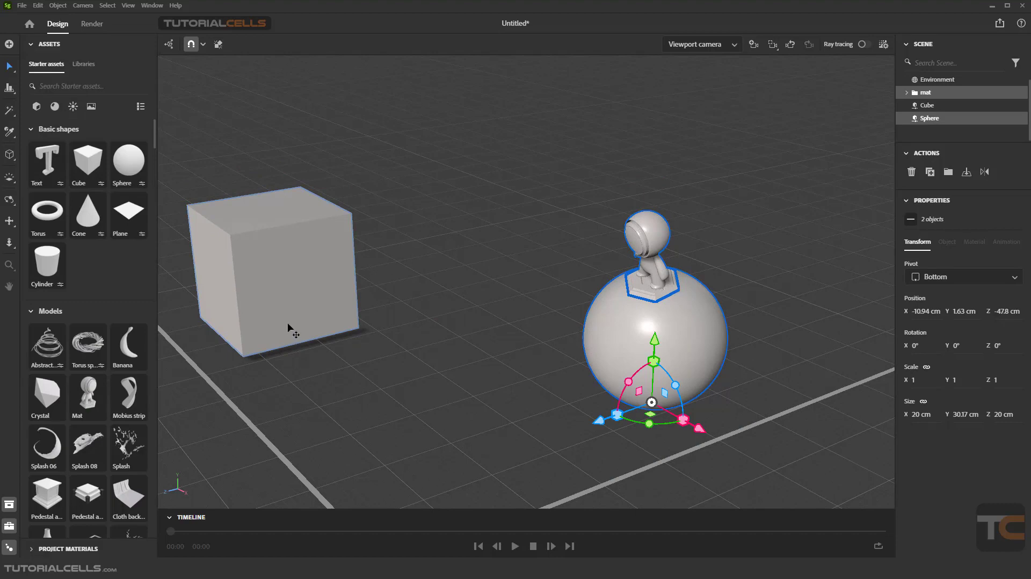
pyautogui.click(12, 72)
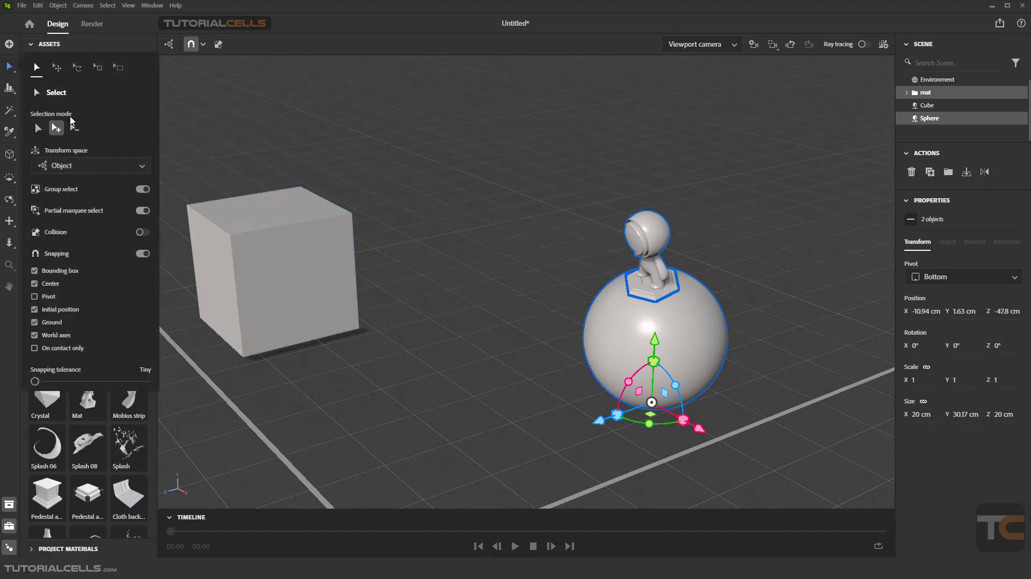
pyautogui.click(74, 128)
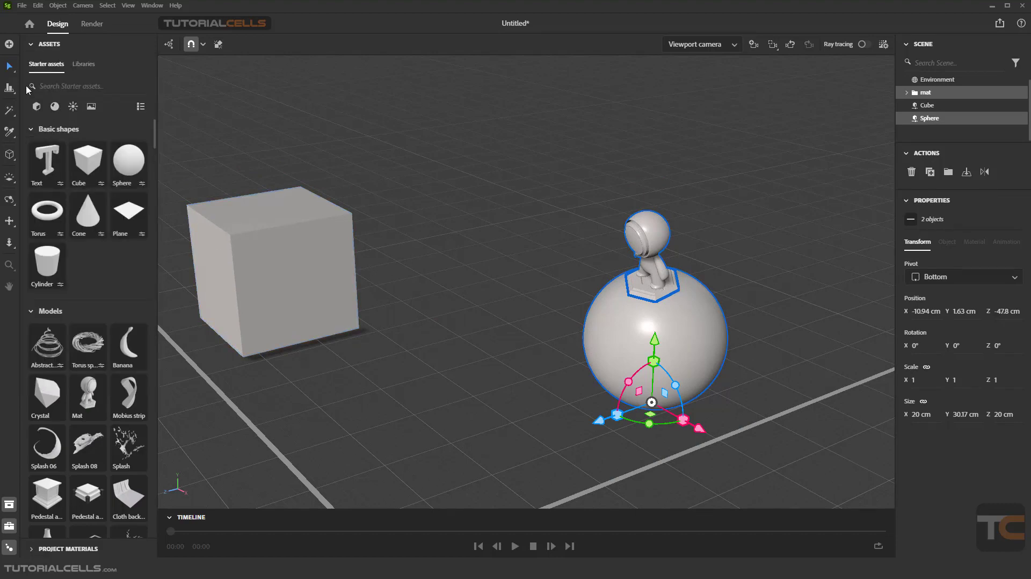
pyautogui.moveTo(15, 76)
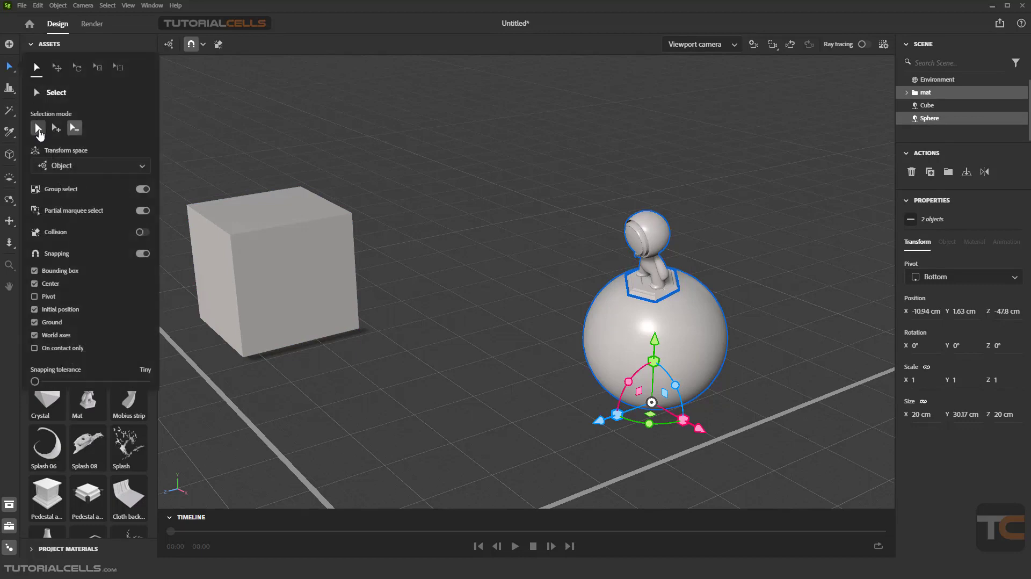
pyautogui.click(37, 128)
pyautogui.click(107, 169)
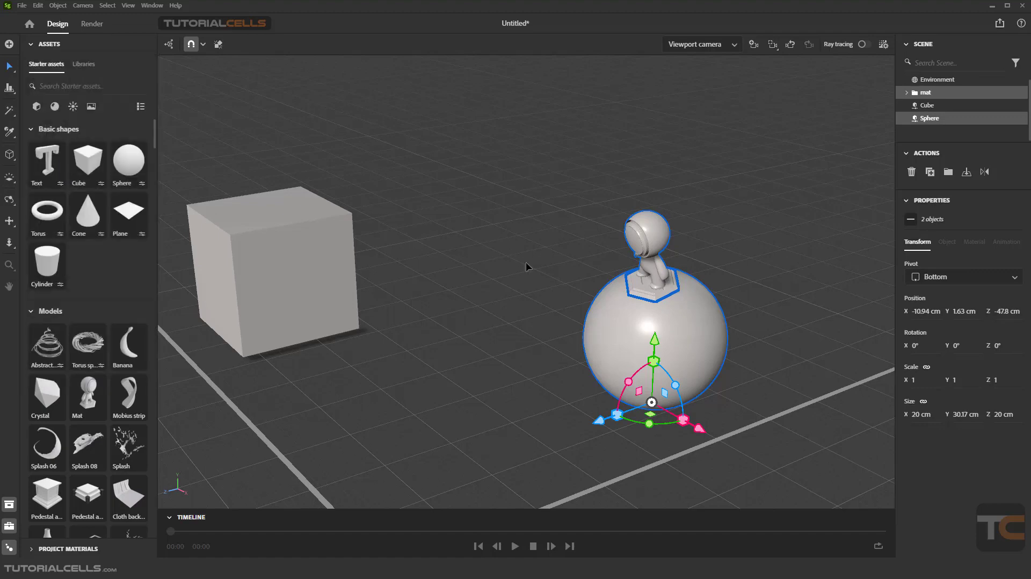
# Step: Rotate the Cube to about -19.44° around Z and move it along its own Y axis to about X -66.67, Y 9.07 cm
pyautogui.click(302, 295)
pyautogui.moveTo(302, 294)
pyautogui.mouseDown(button='right')
pyautogui.moveTo(393, 302)
pyautogui.moveTo(453, 290)
pyautogui.moveTo(397, 308)
pyautogui.moveTo(344, 292)
pyautogui.moveTo(382, 302)
pyautogui.mouseUp(button='right')
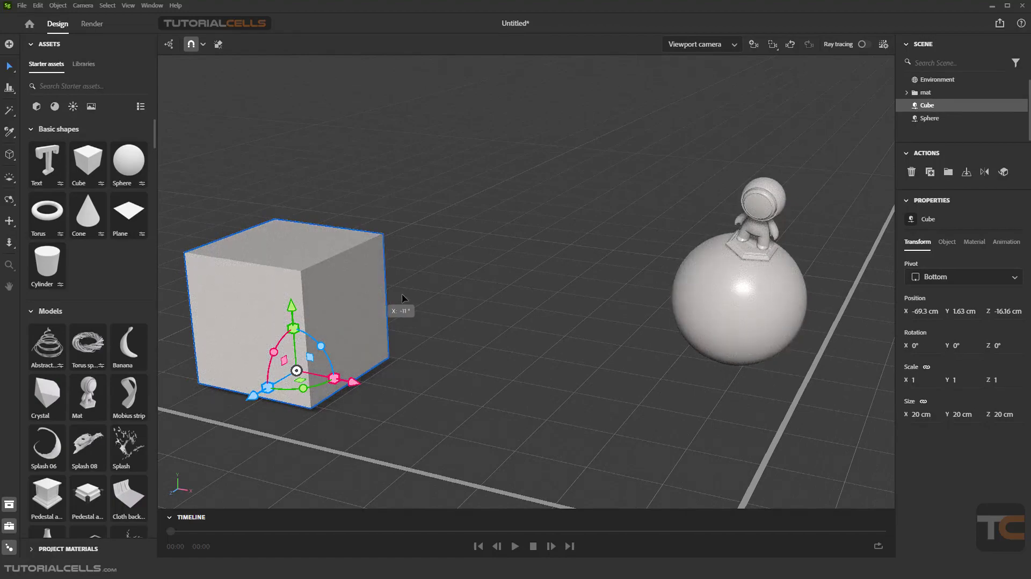
pyautogui.moveTo(492, 305); pyautogui.dragTo(432, 304, button='right')
pyautogui.moveTo(434, 304); pyautogui.dragTo(565, 295, button='middle')
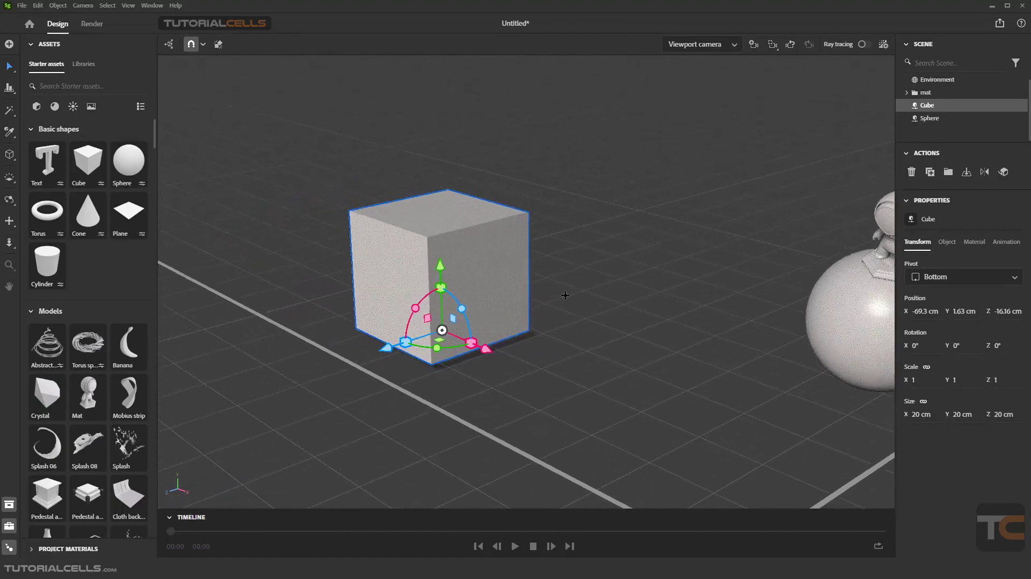
pyautogui.moveTo(462, 308); pyautogui.dragTo(472, 330)
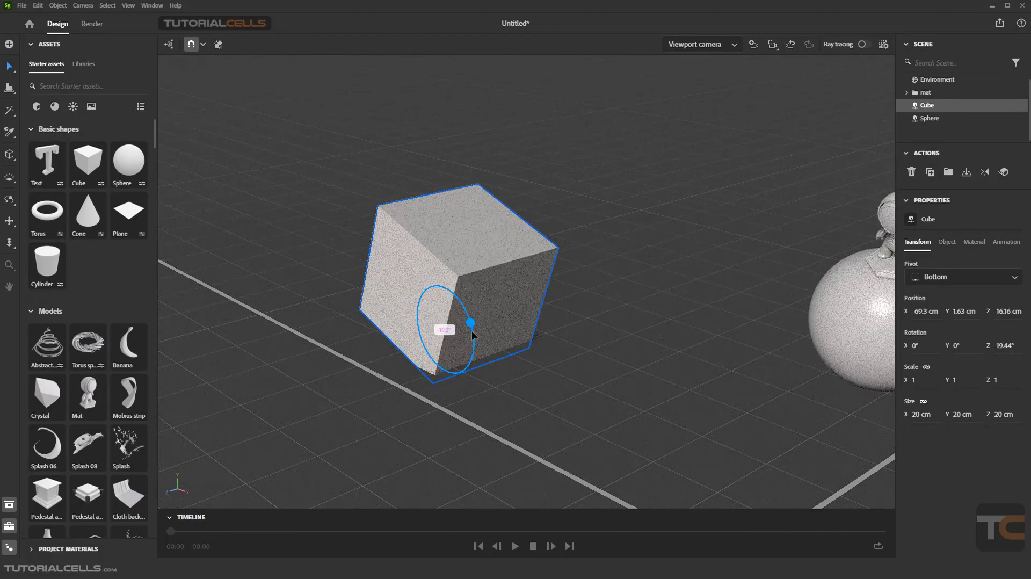
pyautogui.moveTo(405, 390); pyautogui.dragTo(476, 291, button='right')
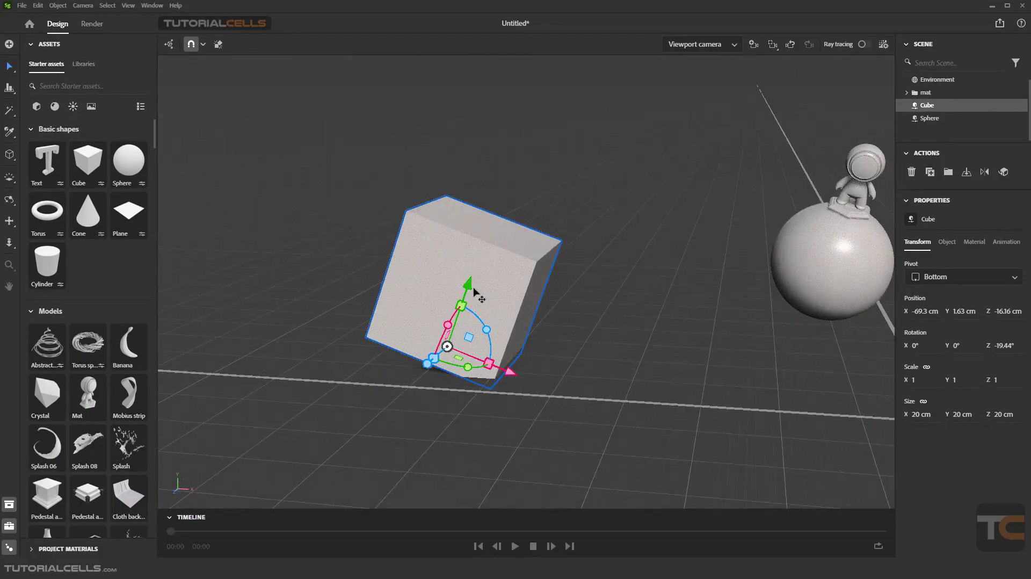
pyautogui.moveTo(474, 291); pyautogui.dragTo(490, 244)
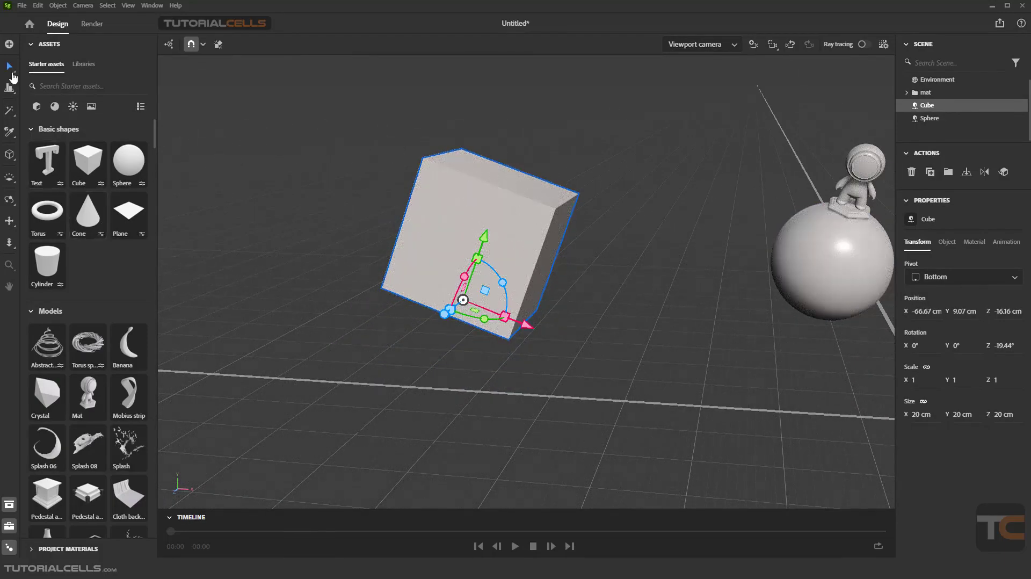
# Step: Switch the transform space to World and rotate the Cube around the world Z axis to about -32.44°
pyautogui.click(9, 67)
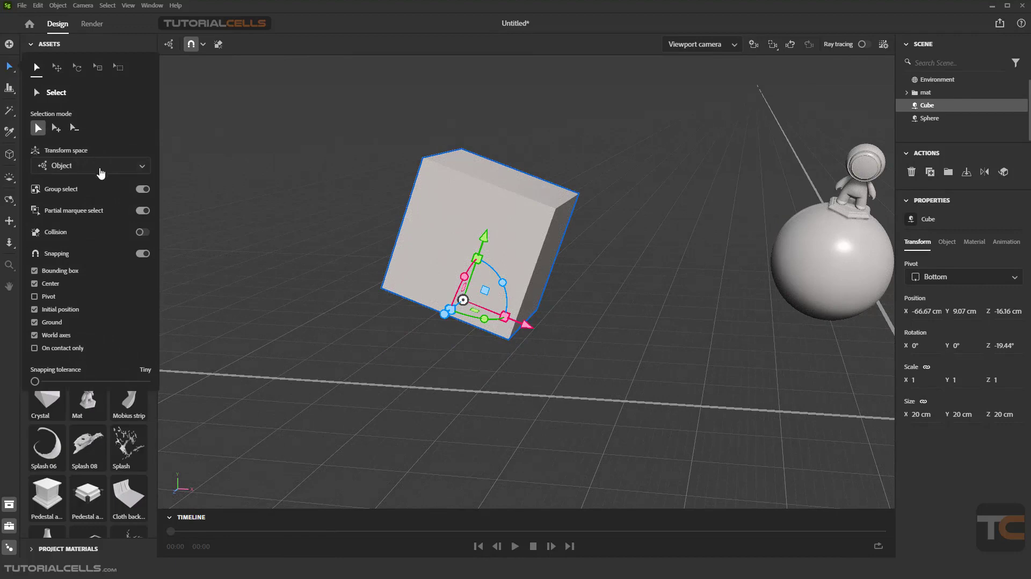
pyautogui.click(100, 171)
pyautogui.click(110, 184)
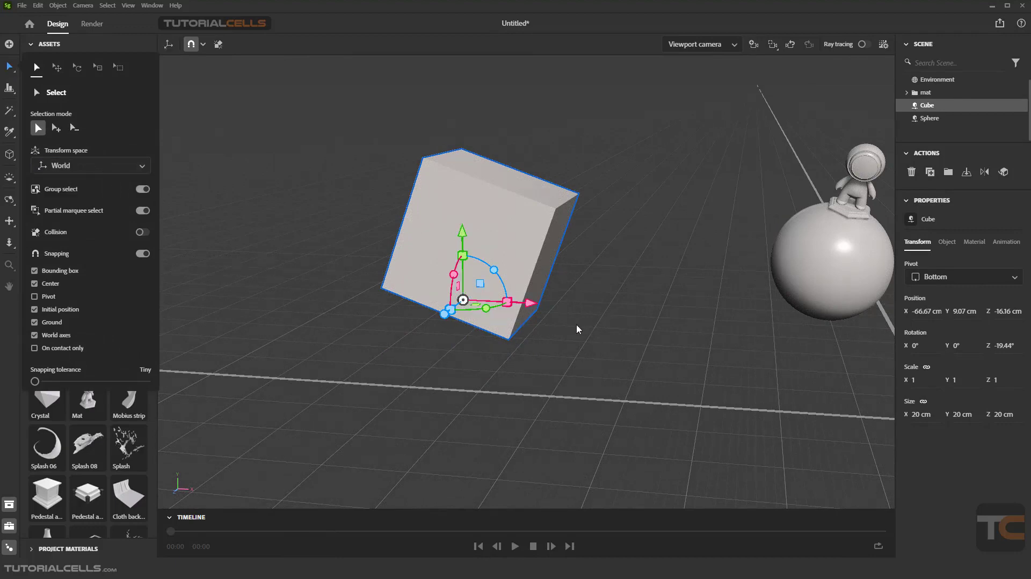
pyautogui.moveTo(494, 269); pyautogui.dragTo(306, 304)
pyautogui.moveTo(570, 332); pyautogui.dragTo(529, 338, button='right')
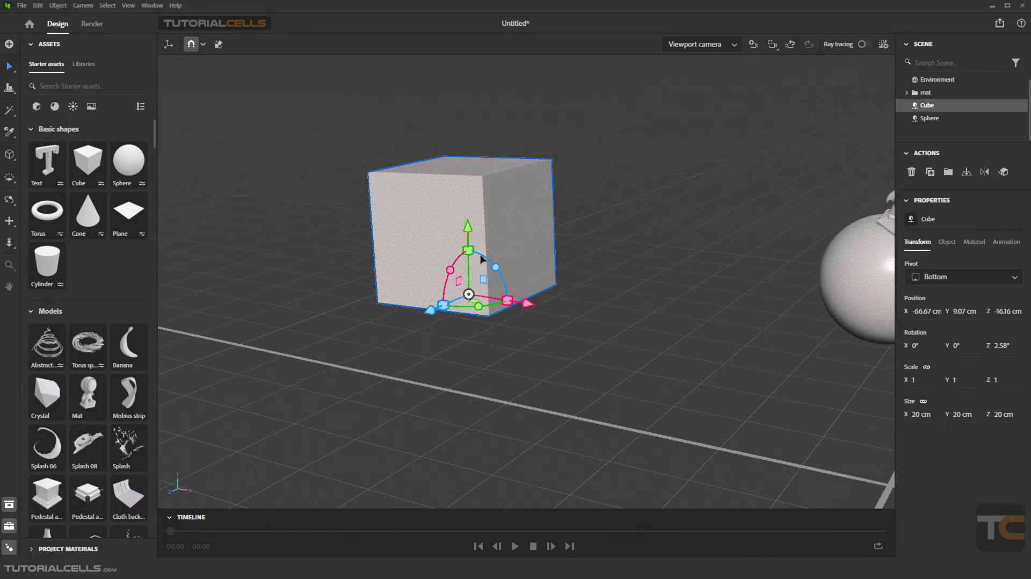
pyautogui.moveTo(495, 267); pyautogui.dragTo(518, 311)
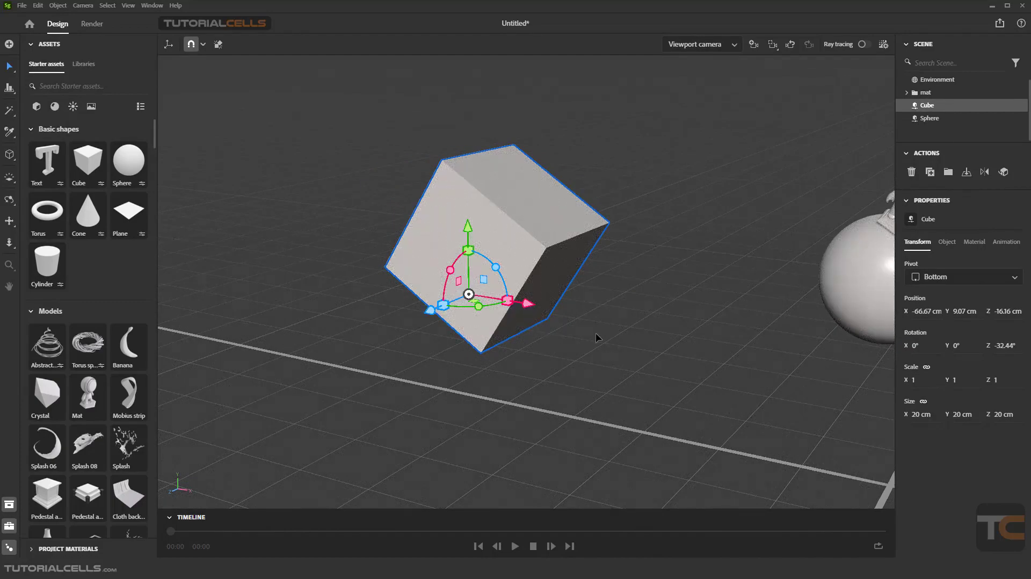
pyautogui.moveTo(595, 334); pyautogui.dragTo(578, 374, button='right')
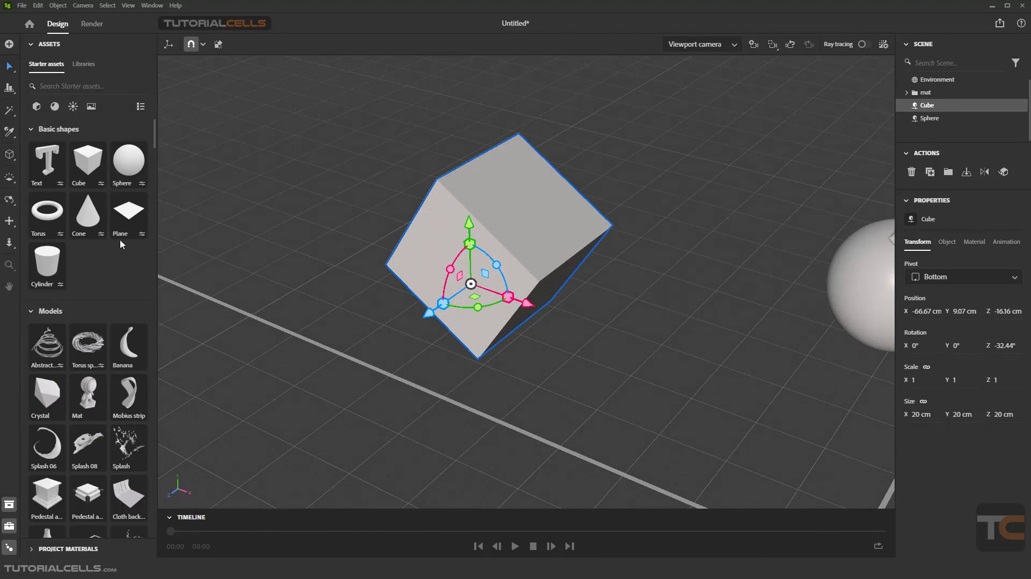
# Step: Set the transform space back to Object, inspect the Cube's tilted gizmo, and reopen the Select tool's options
pyautogui.click(10, 67)
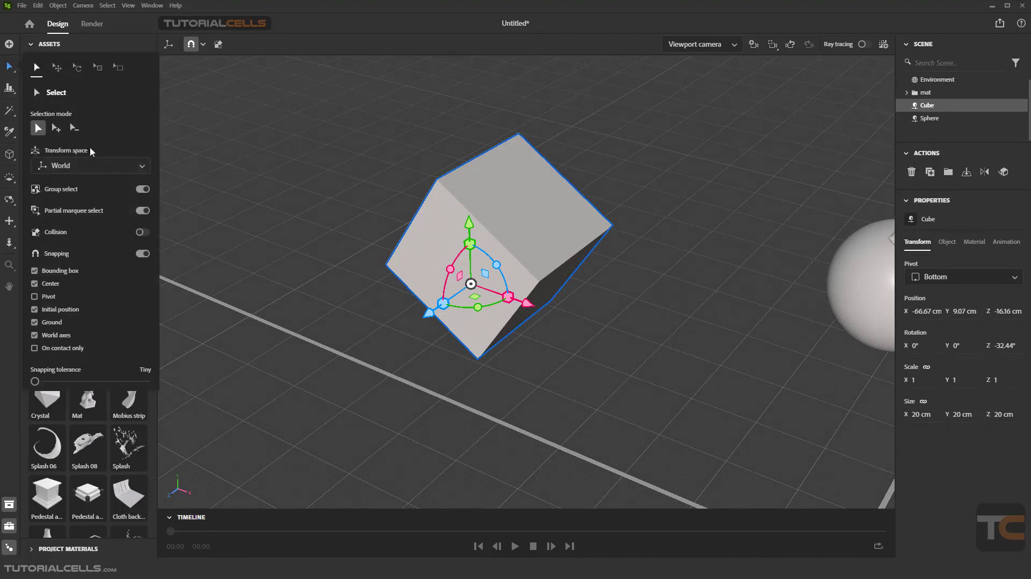
pyautogui.click(105, 171)
pyautogui.click(100, 200)
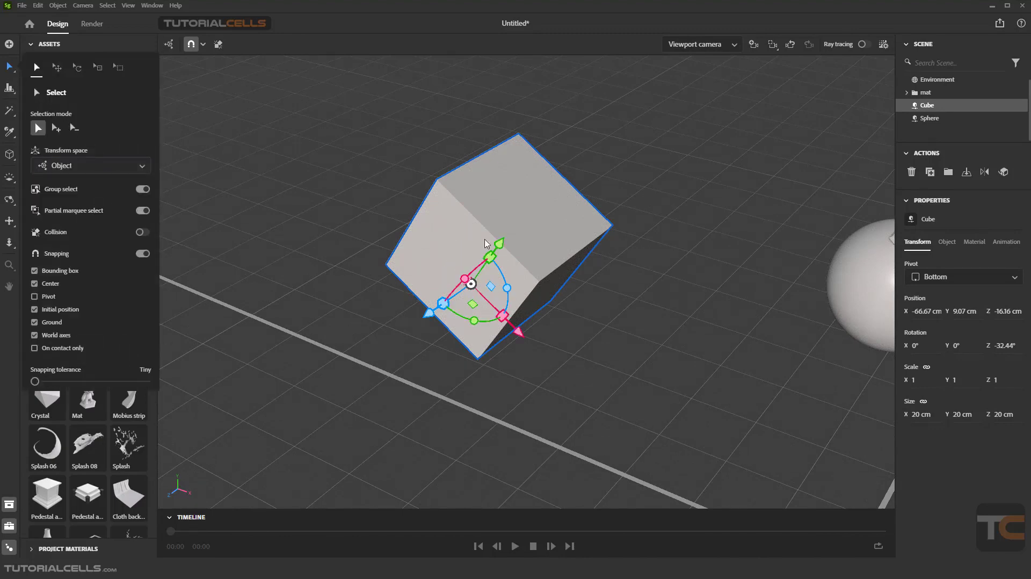
pyautogui.moveTo(574, 313); pyautogui.dragTo(617, 321, button='right')
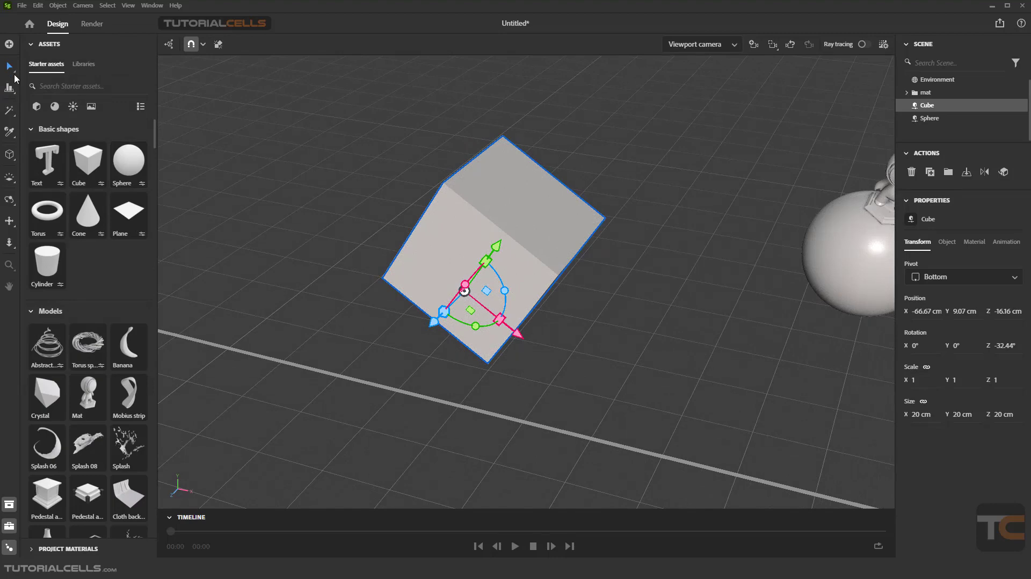
pyautogui.click(15, 72)
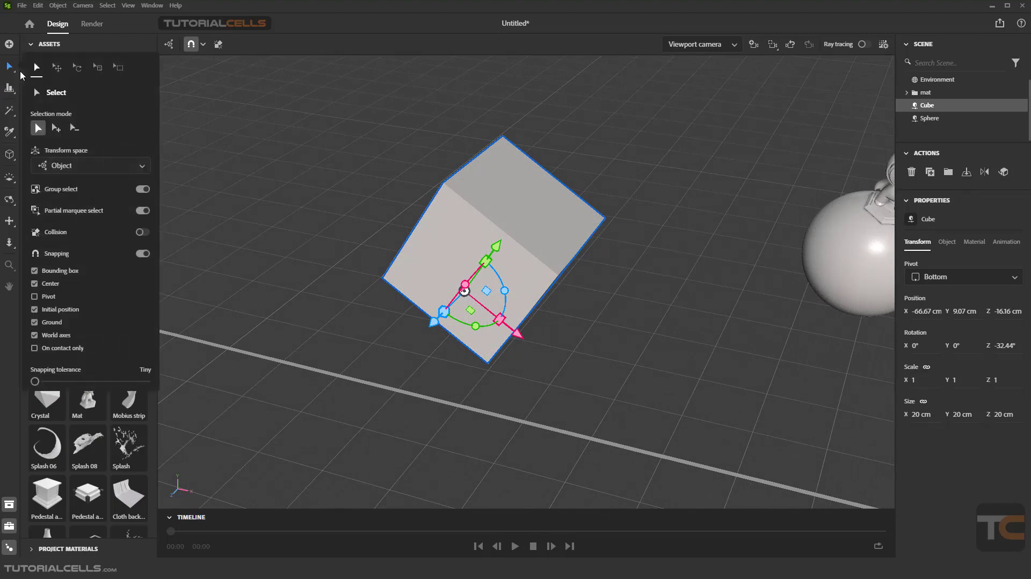